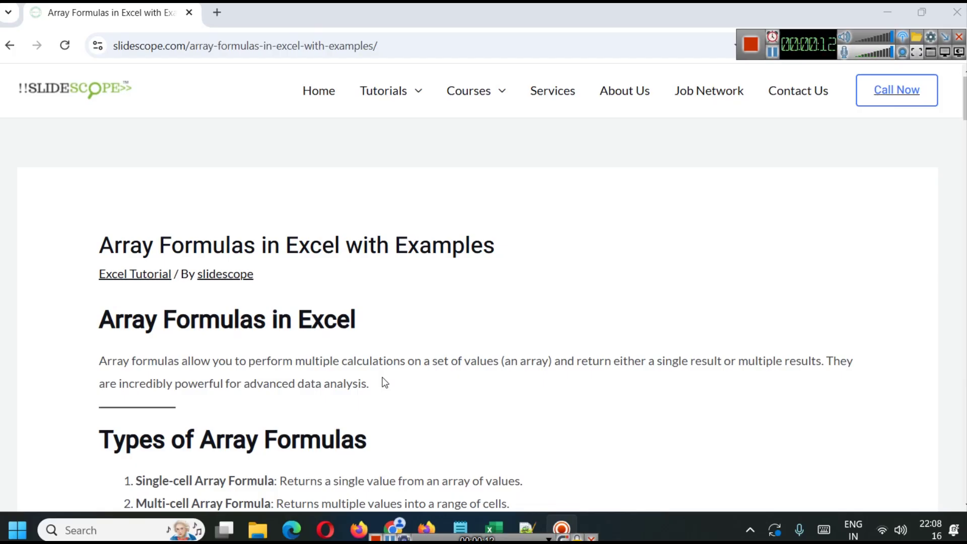
- Read through the types and key features of array formulas, and write marks = array(56, 78, 89, 66, 89) in a blank Notepad document
{"action": "scroll", "coordinate": [350, 347], "scroll_direction": "down", "scroll_amount": 3}
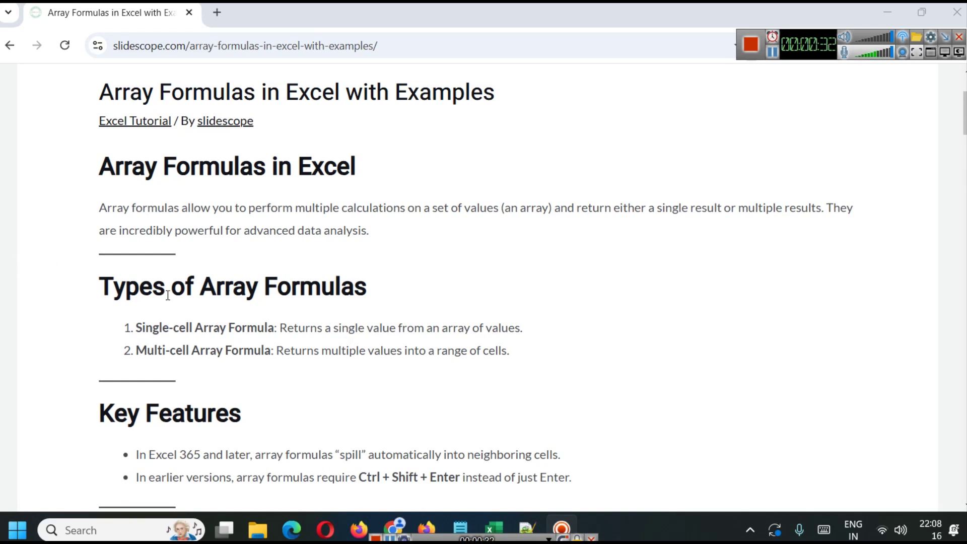
{"action": "scroll", "coordinate": [174, 308], "scroll_direction": "down", "scroll_amount": 1}
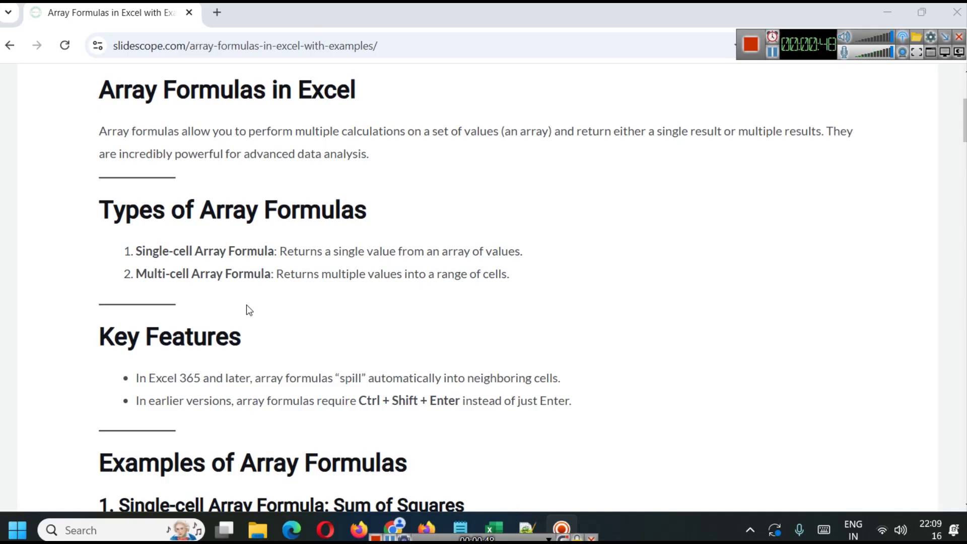
{"action": "key", "text": "super+r"}
{"action": "key", "text": "Return"}
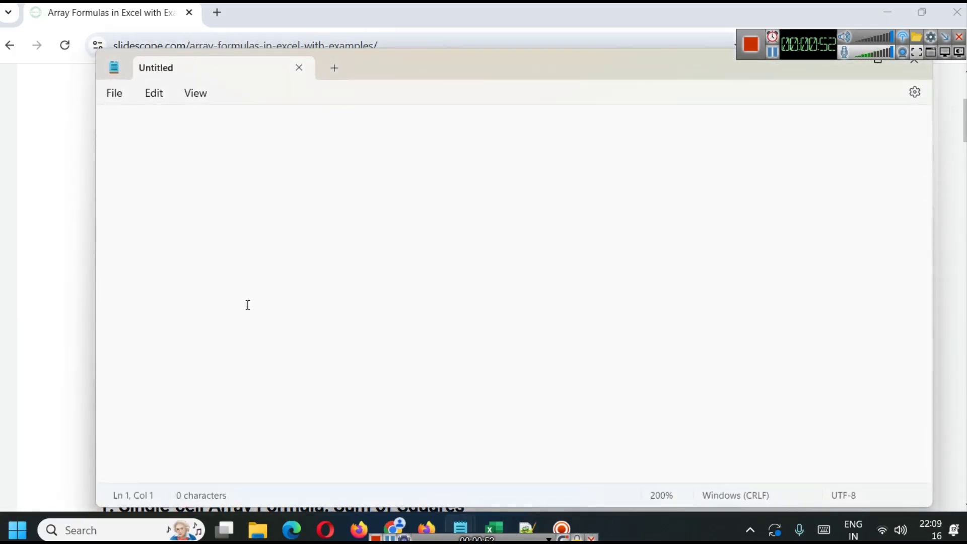
{"action": "type", "text": "marks "}
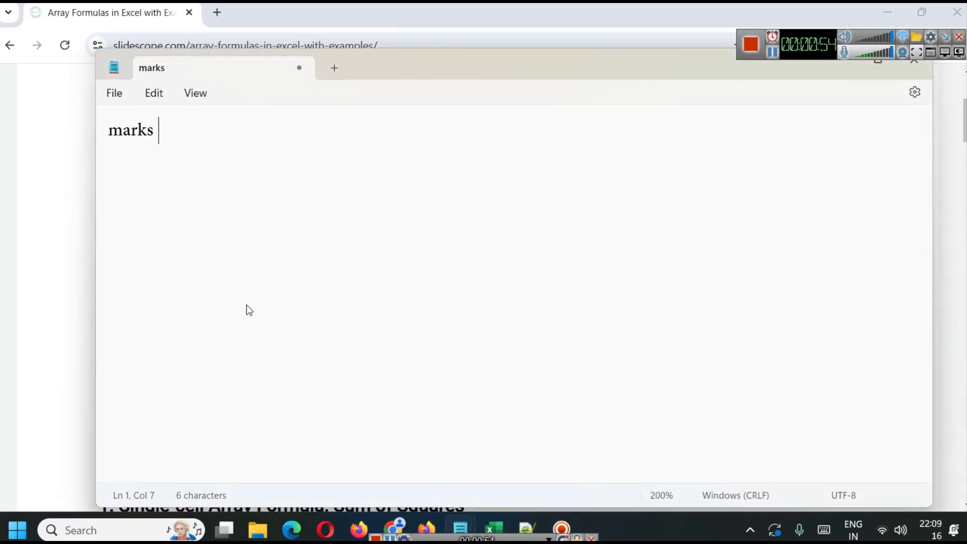
{"action": "type", "text": "= array()"}
{"action": "key", "text": "Left"}
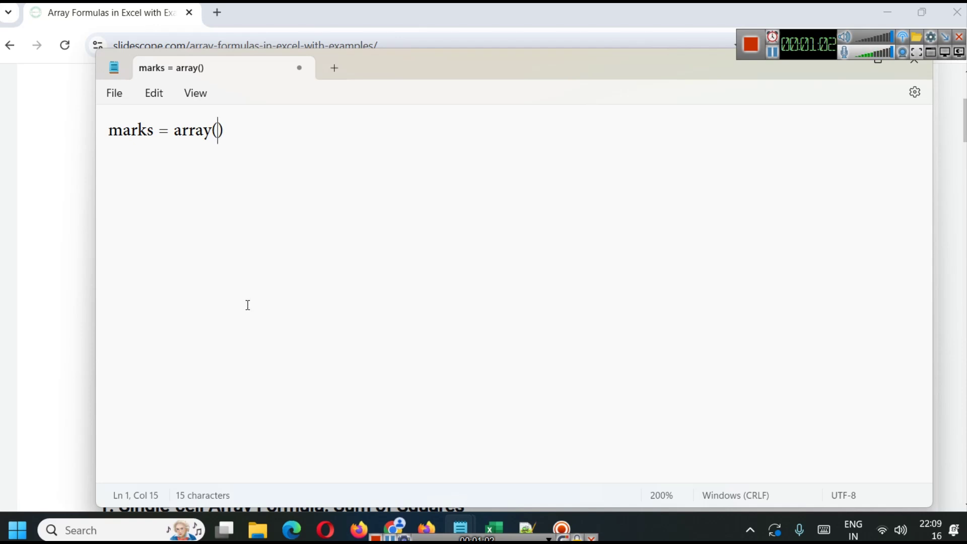
{"action": "type", "text": "56, 78, 89, 66, 8"}
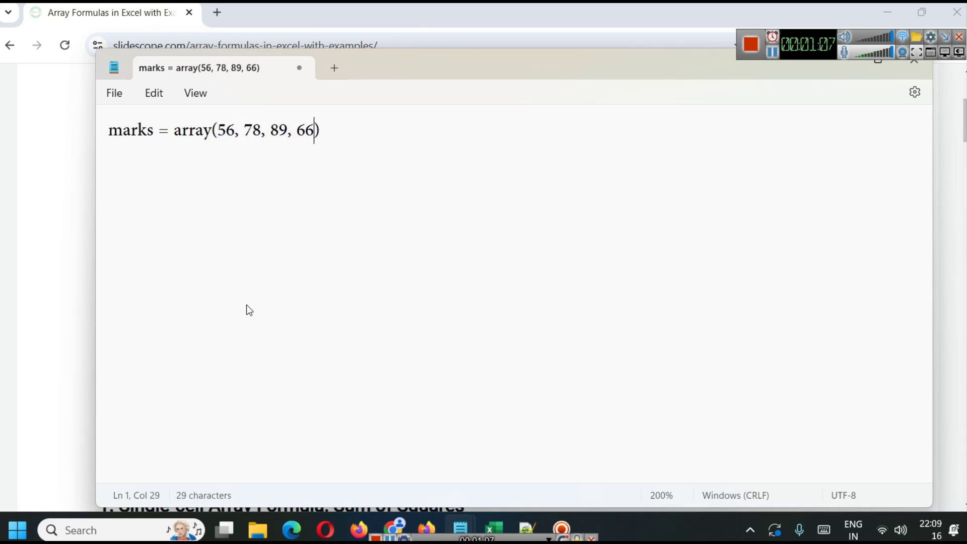
{"action": "type", "text": "9"}
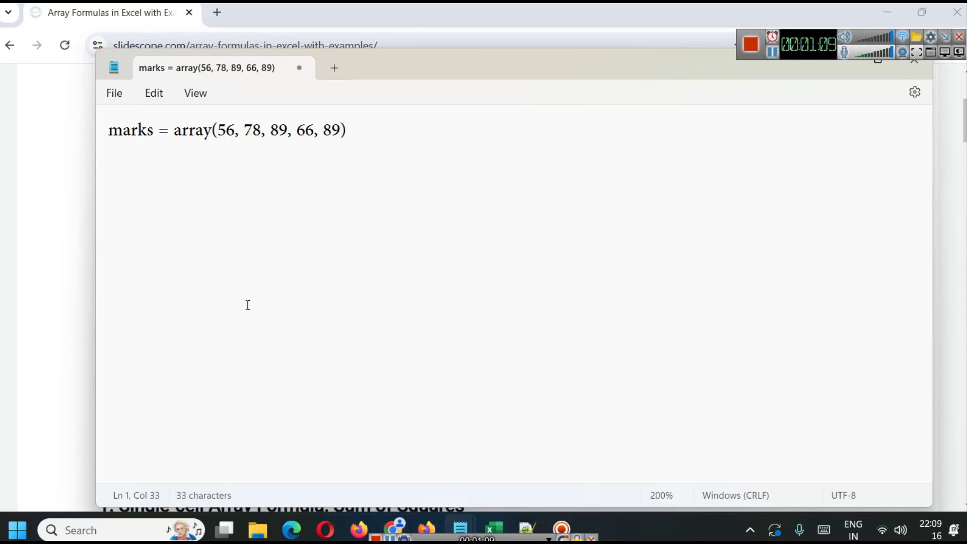
- Enlarge the note's text, highlight the five array values, and close Notepad without saving
{"action": "scroll", "coordinate": [364, 231], "scroll_direction": "up", "scroll_amount": 2, "text": "ctrl"}
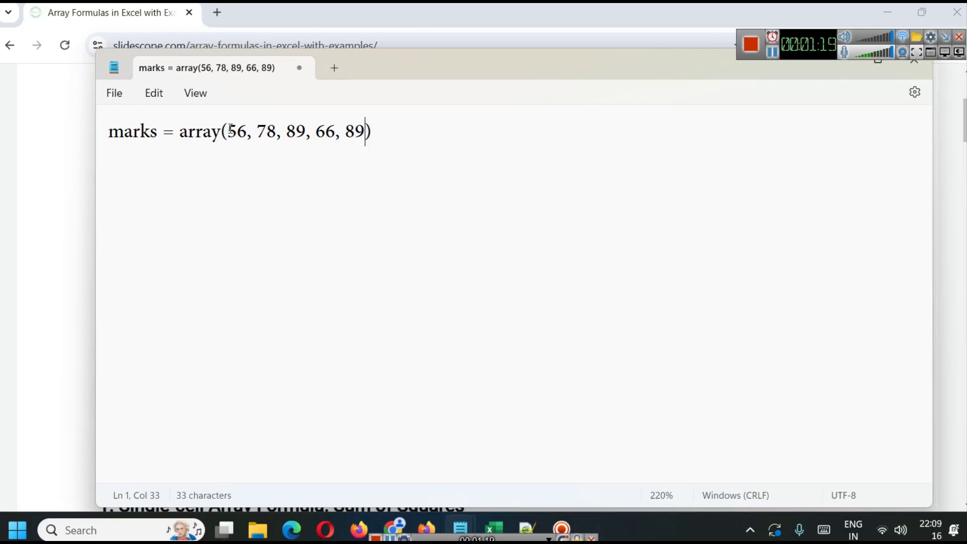
{"action": "left_click_drag", "start_coordinate": [229, 130], "coordinate": [364, 132]}
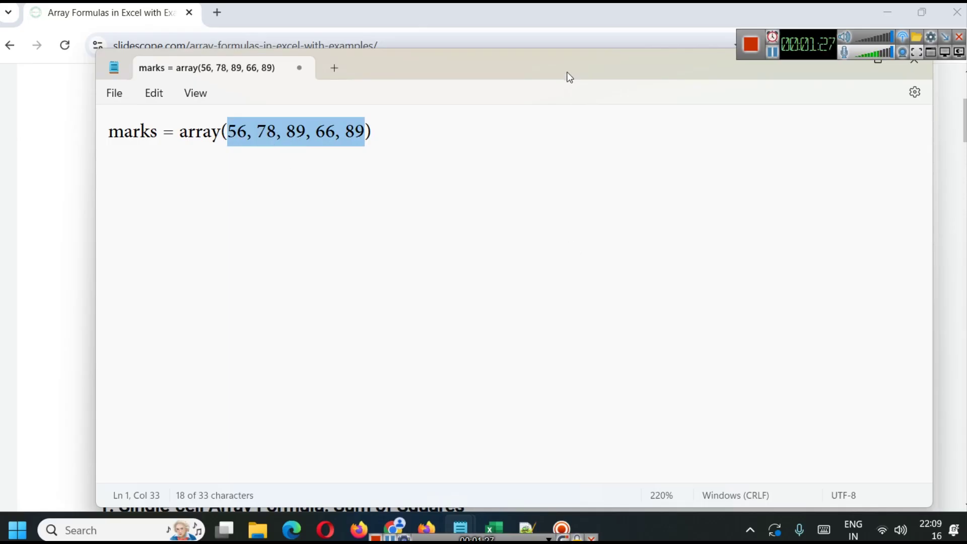
{"action": "left_click_drag", "start_coordinate": [568, 75], "coordinate": [563, 133]}
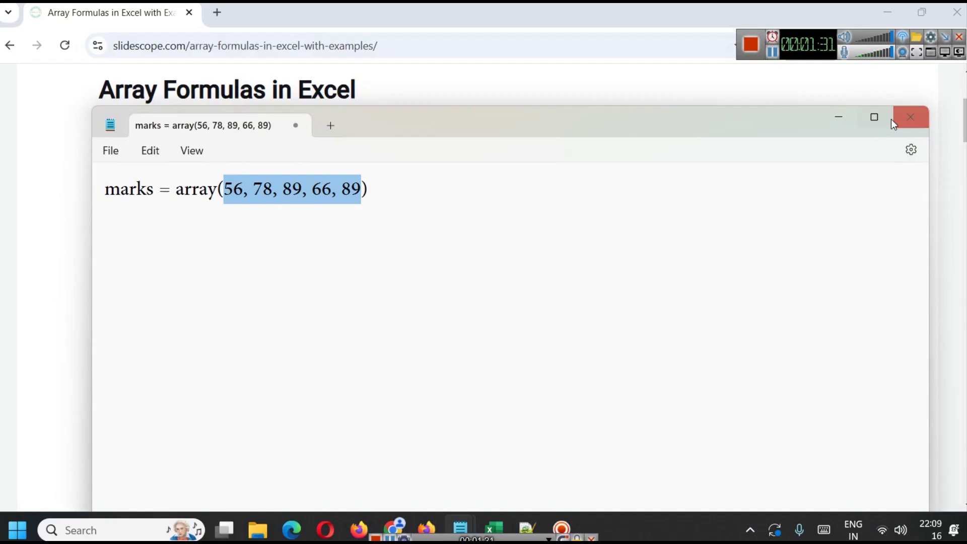
{"action": "left_click", "coordinate": [905, 118]}
{"action": "left_click", "coordinate": [509, 377]}
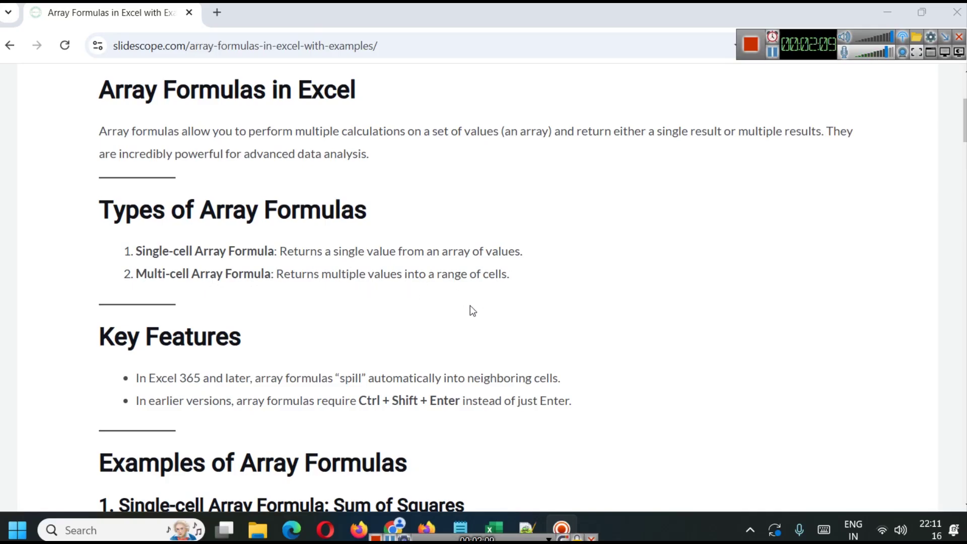
- Review the article's Key Features section, highlighting the key combination required for array formulas in earlier versions
{"action": "scroll", "coordinate": [302, 318], "scroll_direction": "down", "scroll_amount": 1}
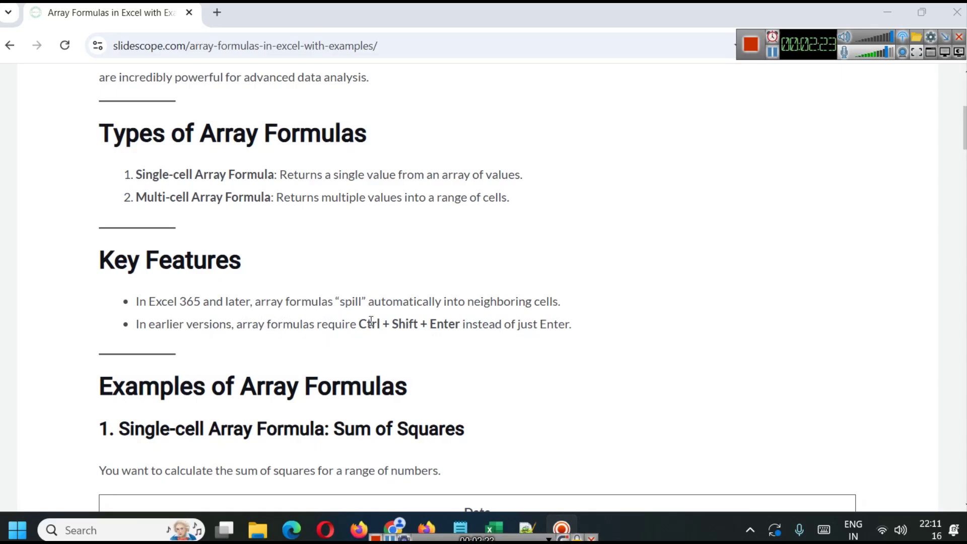
{"action": "left_click_drag", "start_coordinate": [357, 323], "coordinate": [464, 323]}
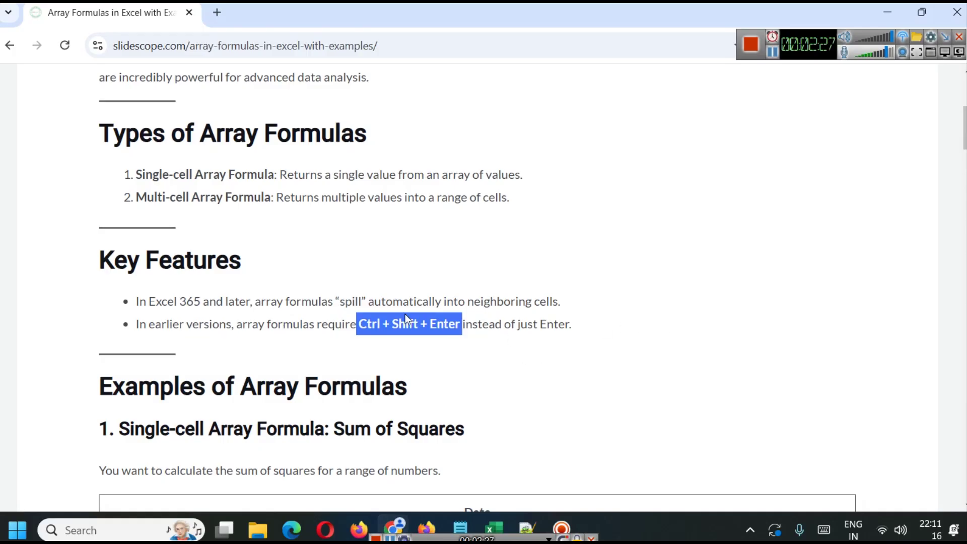
{"action": "double_click", "coordinate": [364, 325]}
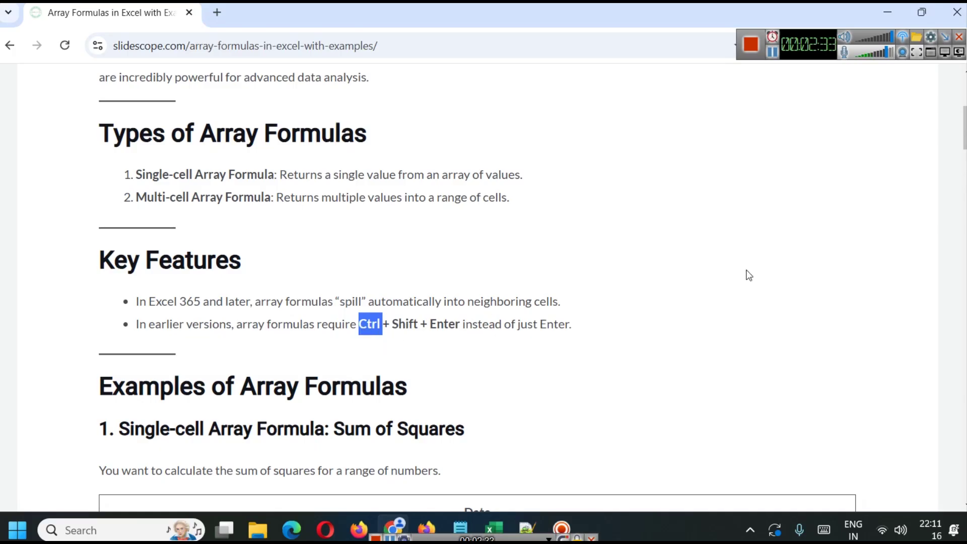
- Copy the article's sum-of-squares Data table (2, 3, 4) into a new sheet in Excel and widen column A
{"action": "scroll", "coordinate": [479, 322], "scroll_direction": "down", "scroll_amount": 4}
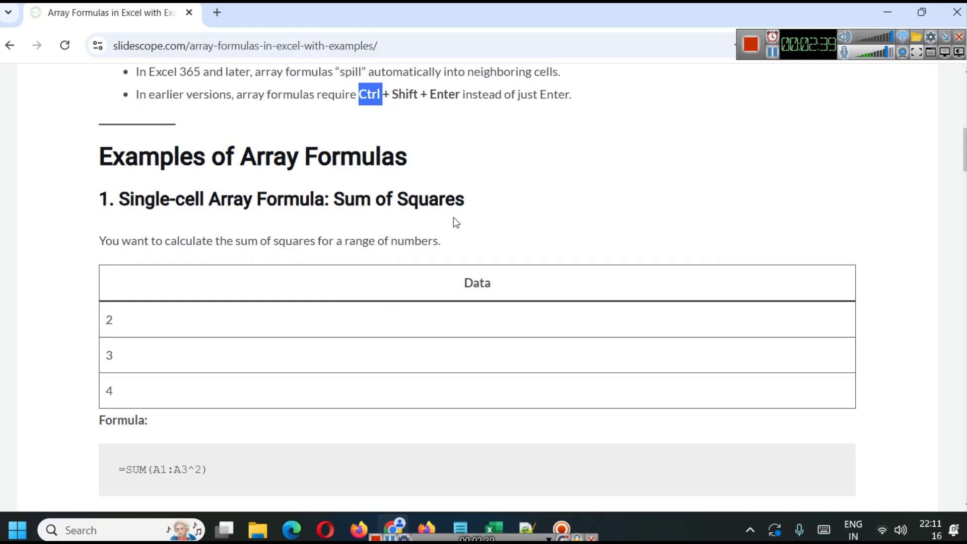
{"action": "left_click_drag", "start_coordinate": [459, 276], "coordinate": [561, 384]}
{"action": "key", "text": "ctrl+c"}
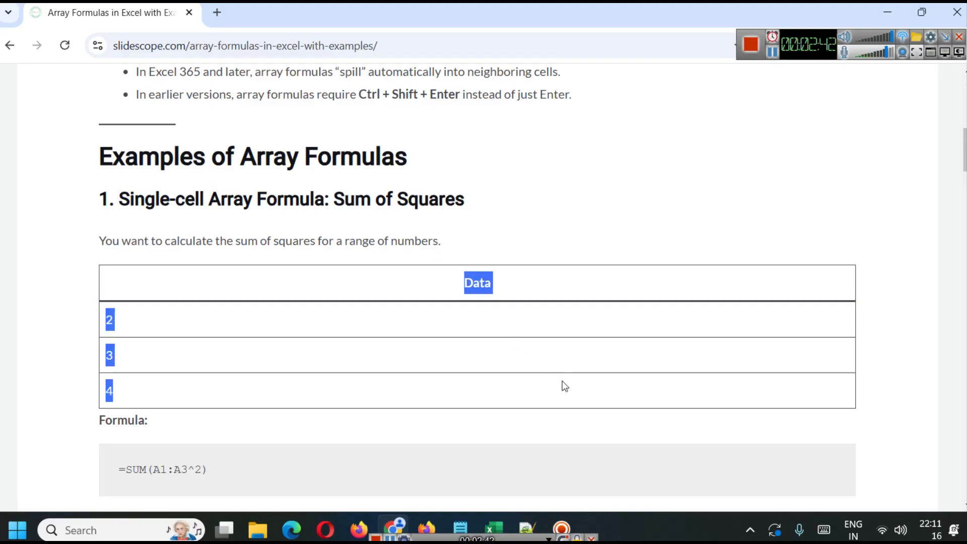
{"action": "left_click", "coordinate": [494, 527]}
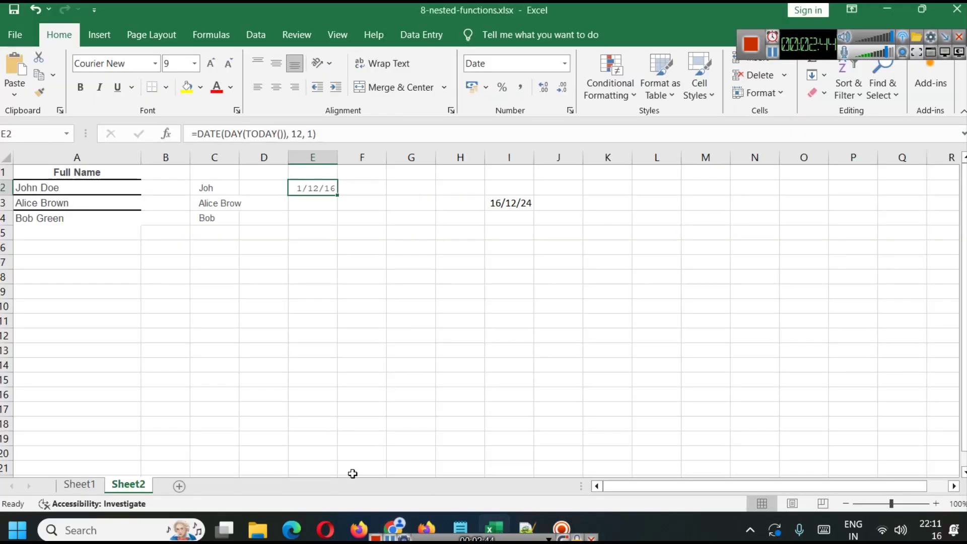
{"action": "left_click", "coordinate": [182, 485]}
{"action": "key", "text": "ctrl+v"}
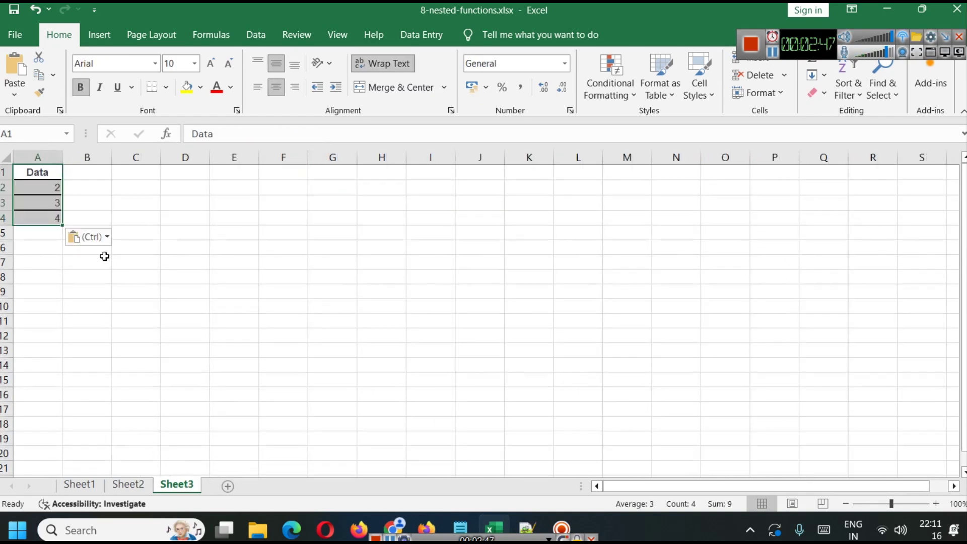
{"action": "left_click_drag", "start_coordinate": [70, 149], "coordinate": [110, 151]}
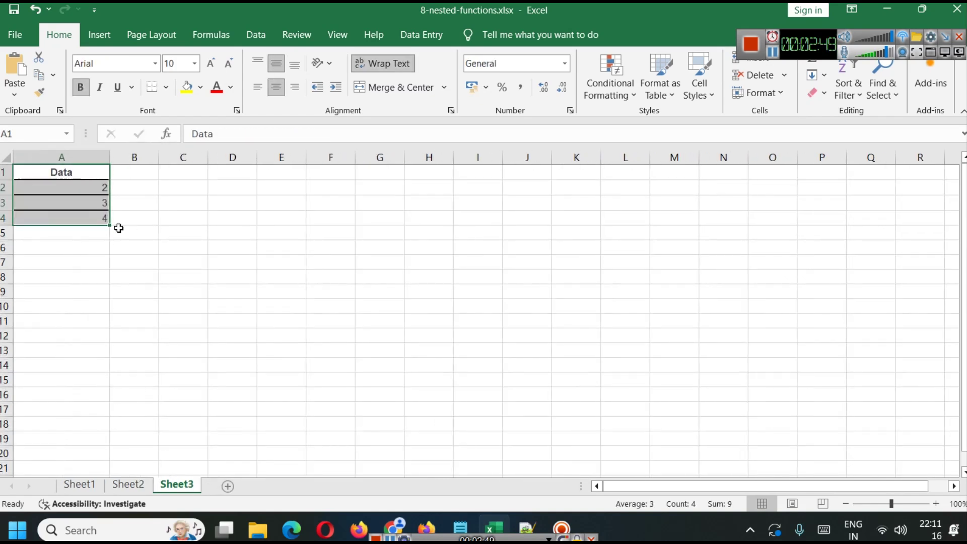
- Try to extend the pasted Data list down to row 7 with a fill, and undo it
{"action": "left_click_drag", "start_coordinate": [112, 225], "coordinate": [137, 275]}
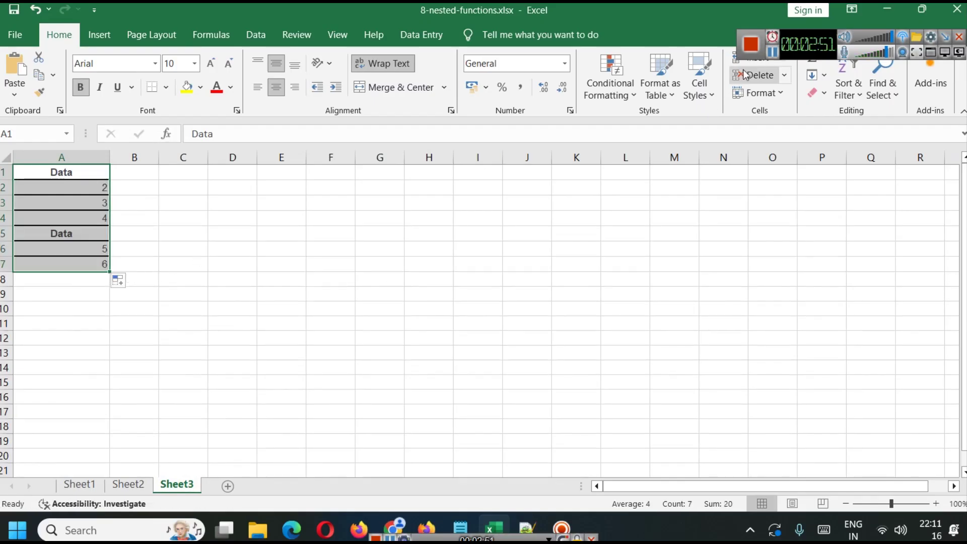
{"action": "key", "text": "ctrl+z"}
{"action": "left_click", "coordinate": [772, 52]}
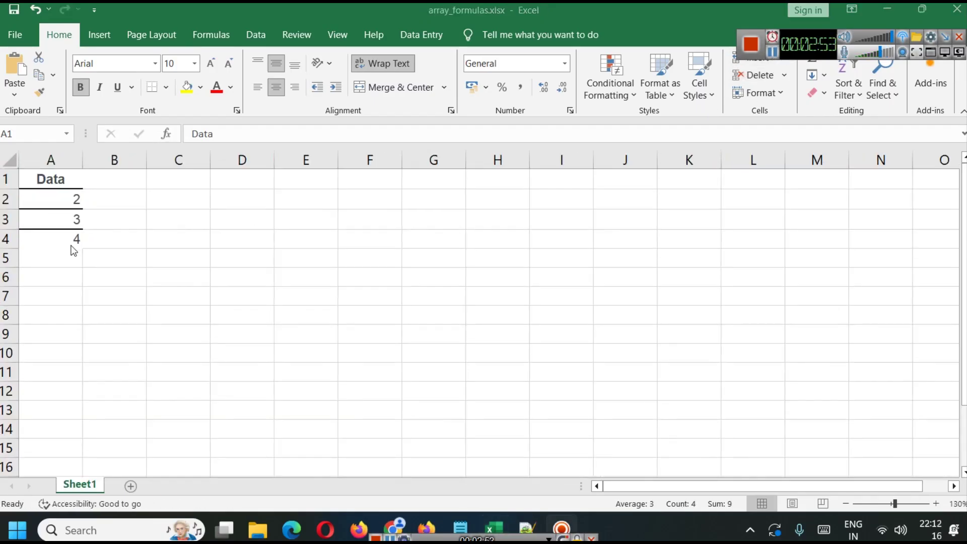
- Switch to the article in Chrome and examine the sum-of-squares formula, its exponent operator and its explanation
{"action": "key", "text": "ctrl+a"}
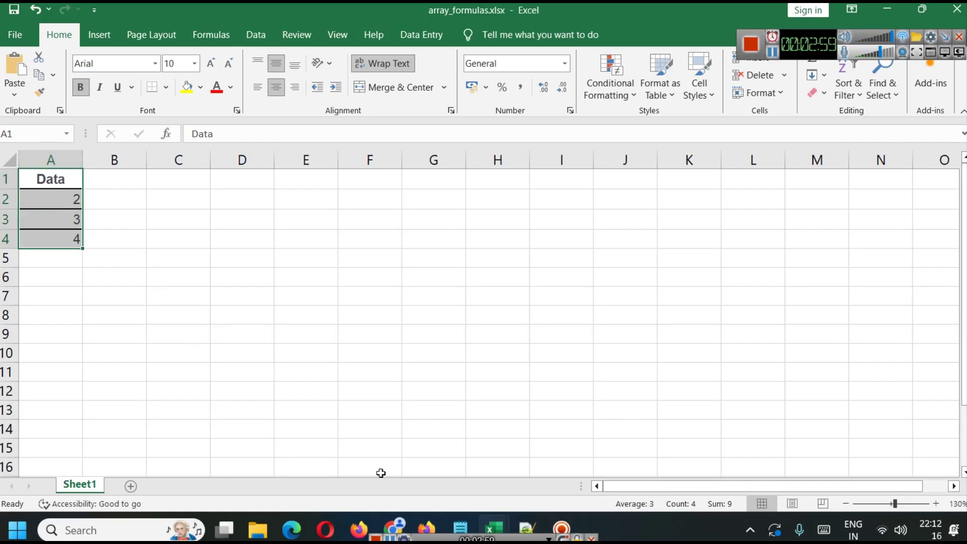
{"action": "left_click", "coordinate": [395, 527]}
{"action": "left_click", "coordinate": [262, 314]}
{"action": "scroll", "coordinate": [269, 322], "scroll_direction": "down", "scroll_amount": 3}
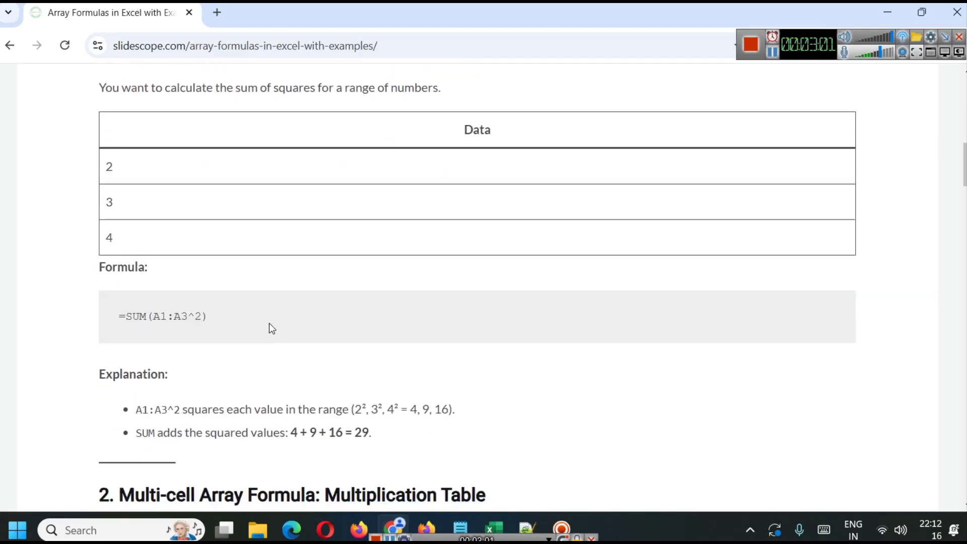
{"action": "scroll", "coordinate": [245, 325], "scroll_direction": "up", "scroll_amount": 3}
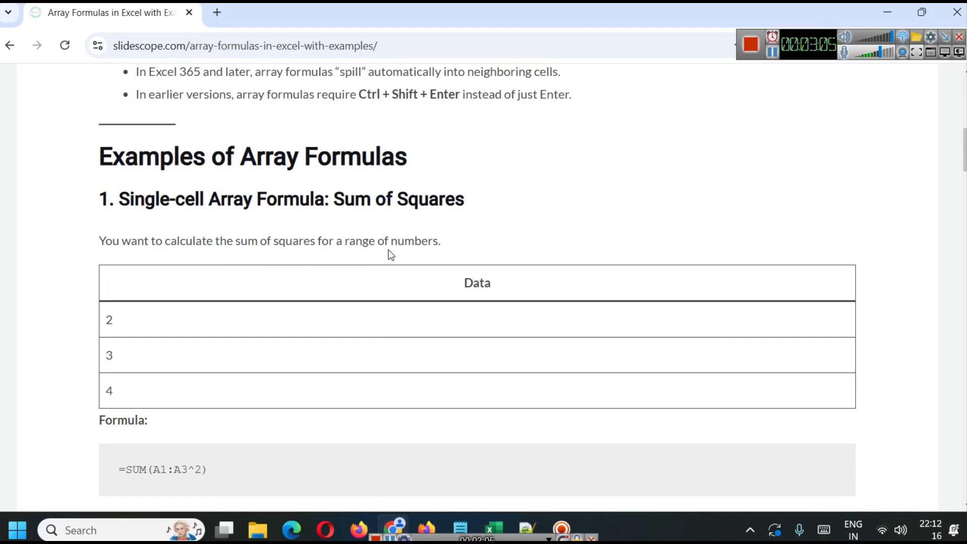
{"action": "scroll", "coordinate": [391, 284], "scroll_direction": "down", "scroll_amount": 3}
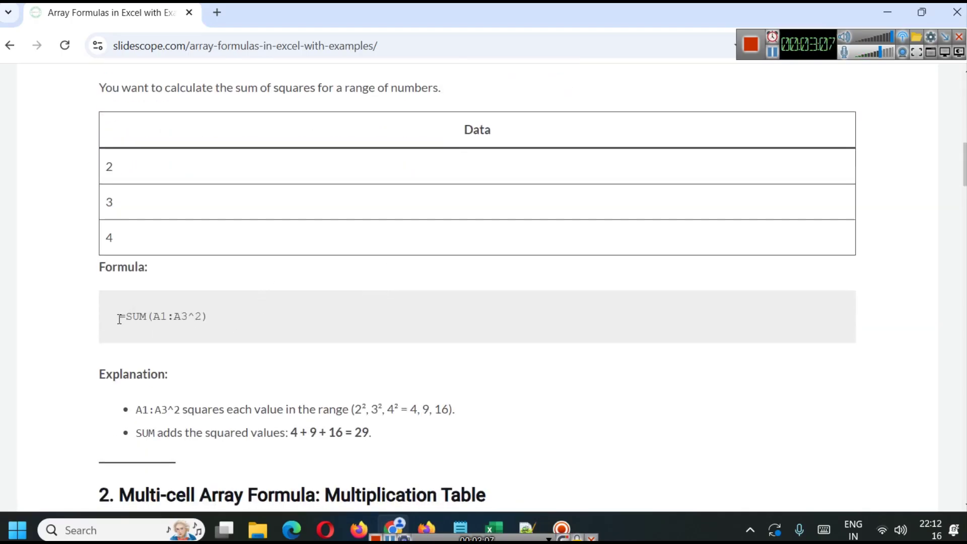
{"action": "left_click_drag", "start_coordinate": [119, 319], "coordinate": [223, 315]}
{"action": "left_click", "coordinate": [182, 317]}
{"action": "double_click", "coordinate": [192, 317]}
{"action": "key", "text": "ctrl+plus"}
{"action": "key", "text": "ctrl+plus"}
{"action": "key", "text": "ctrl+plus"}
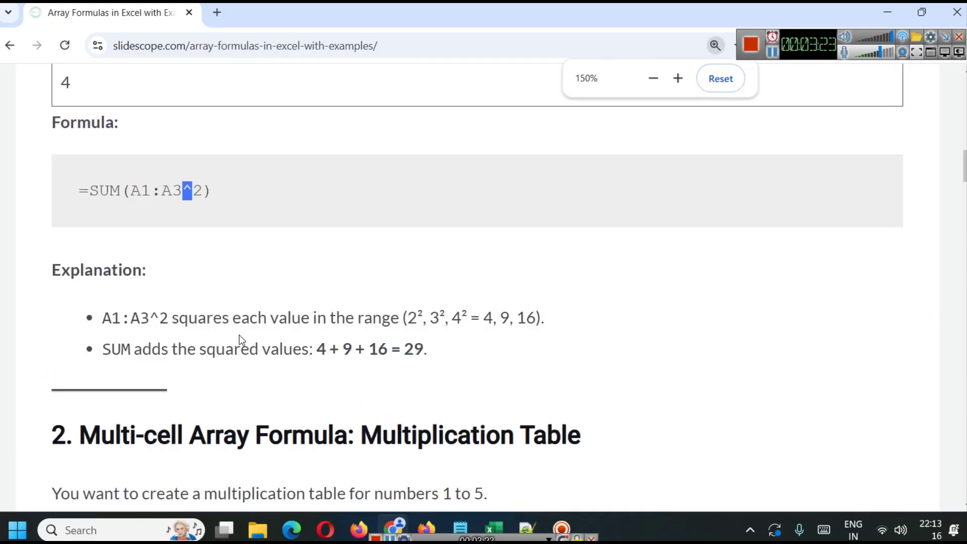
- Copy the formula =SUM(A1:A3^2) from the article and paste it into cell A5 of the array_formulas.xlsx workbook
{"action": "left_click_drag", "start_coordinate": [76, 192], "coordinate": [217, 191]}
{"action": "key", "text": "ctrl+c"}
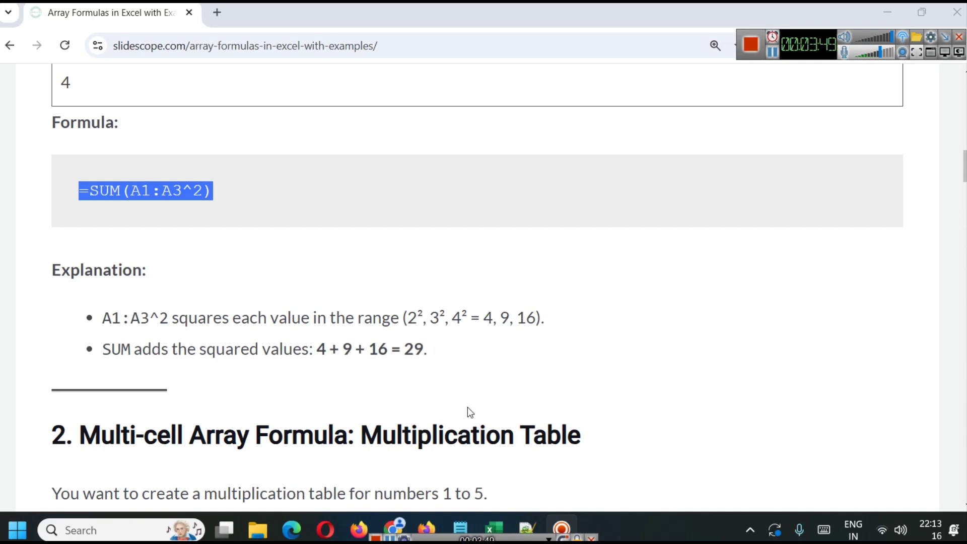
{"action": "mouse_move", "coordinate": [494, 513]}
{"action": "left_click", "coordinate": [512, 480]}
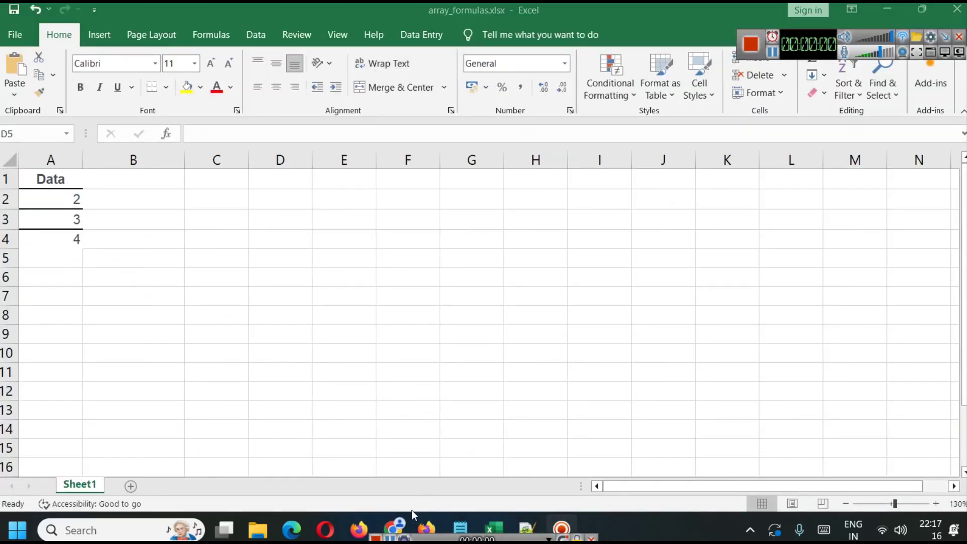
{"action": "left_click", "coordinate": [399, 515]}
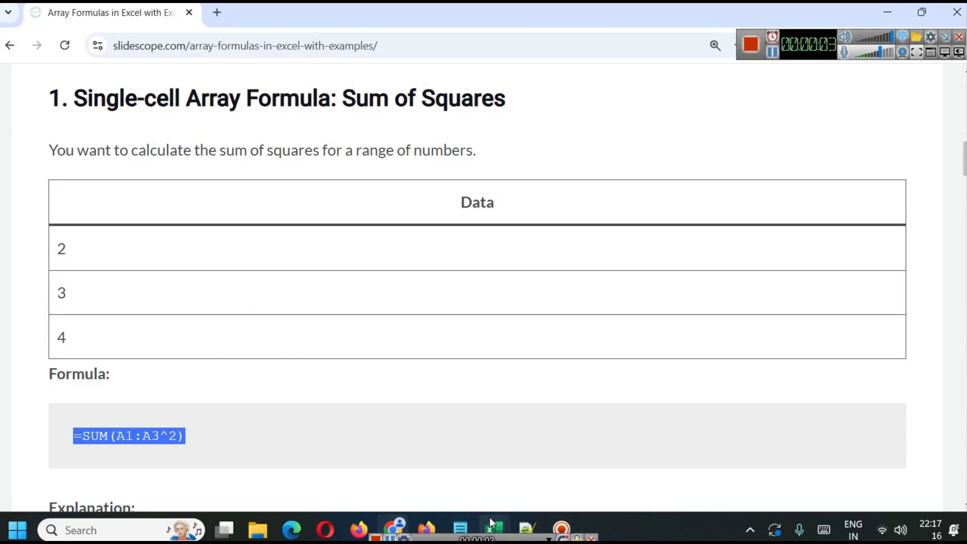
{"action": "mouse_move", "coordinate": [492, 524]}
{"action": "left_click", "coordinate": [494, 462]}
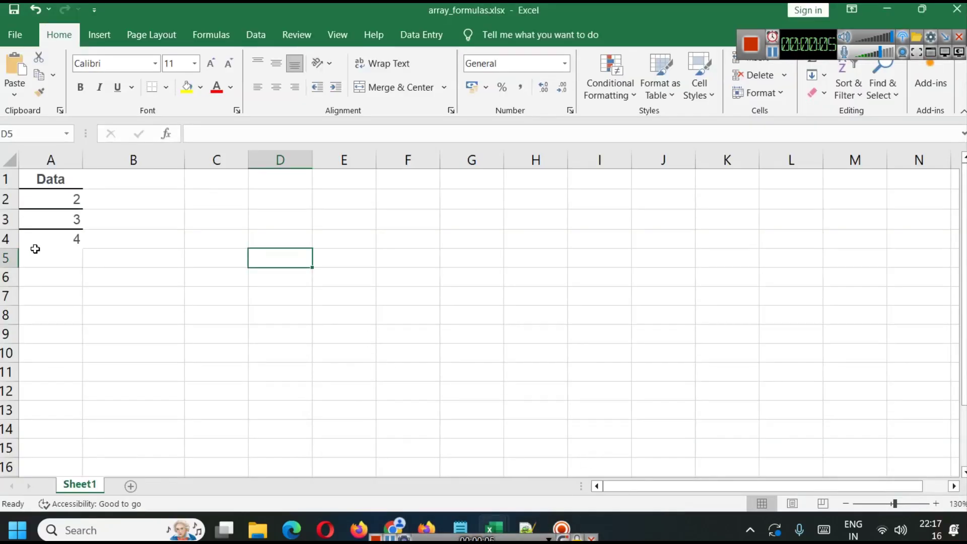
{"action": "left_click", "coordinate": [48, 261]}
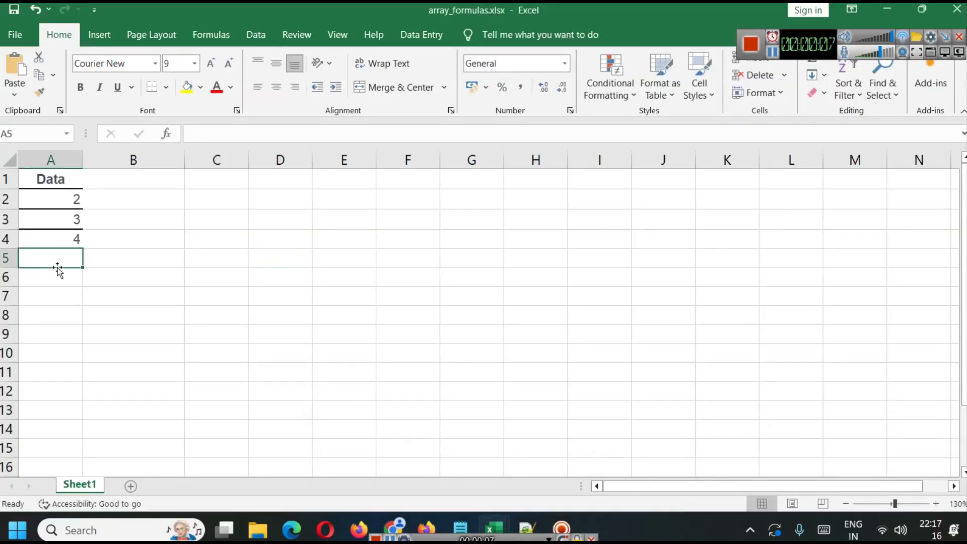
{"action": "key", "text": "ctrl+v"}
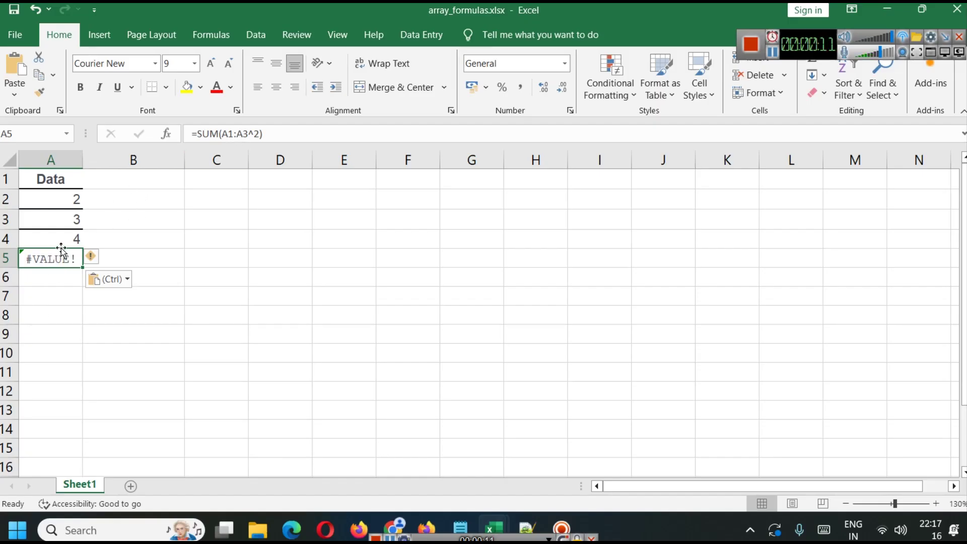
- Change the summed range in cell A5's formula to A2:A4 so that it reads =SUM(A2:A4^2)
{"action": "left_click", "coordinate": [228, 133]}
{"action": "key", "text": "shift+Right"}
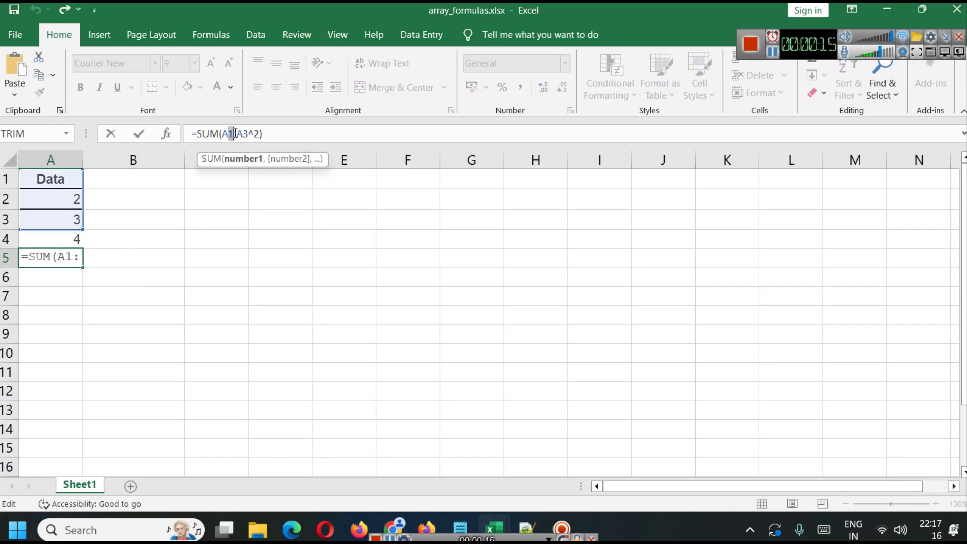
{"action": "type", "text": "2"}
{"action": "key", "text": "Right"}
{"action": "key", "text": "shift+Right"}
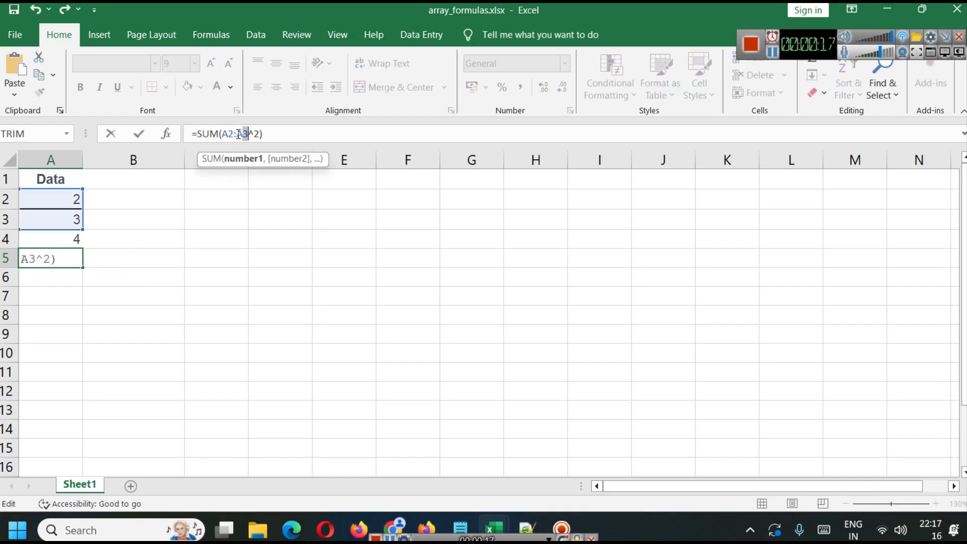
{"action": "type", "text": "4"}
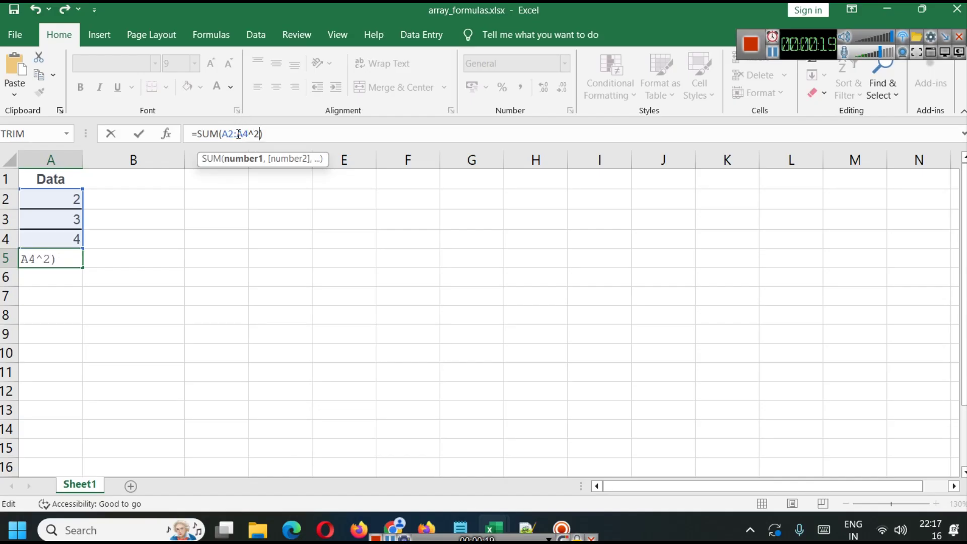
{"action": "key", "text": "Right"}
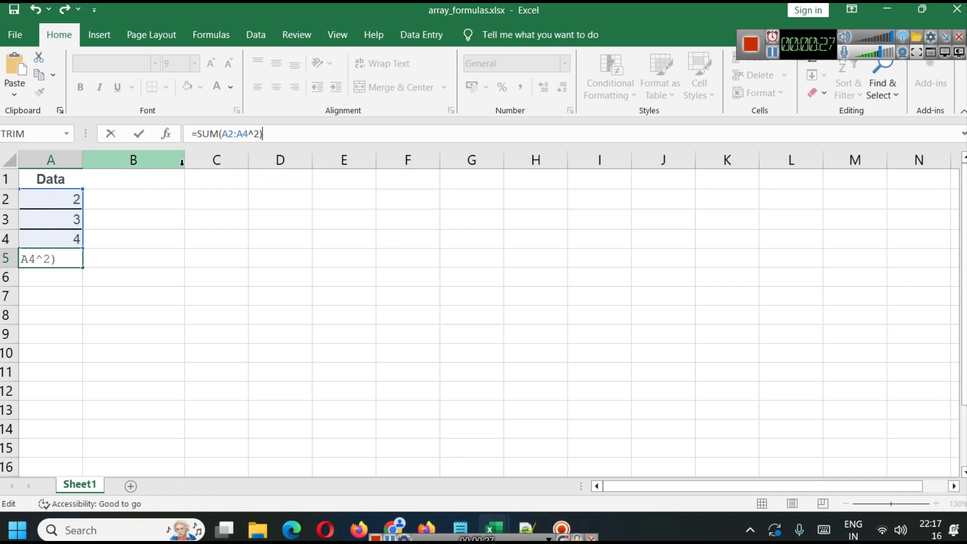
{"action": "key", "text": "Return"}
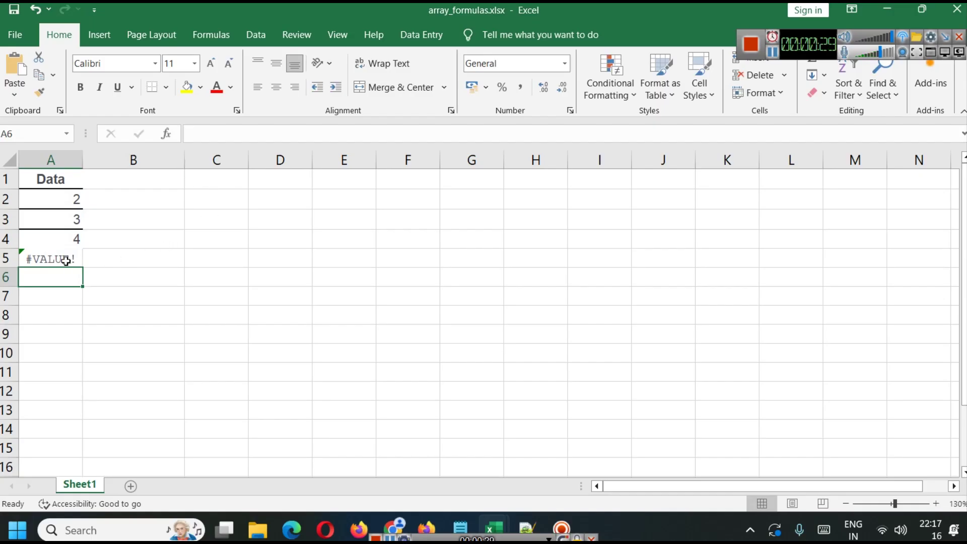
- Re-enter the sum-of-squares formula in cell A5 as an array formula
{"action": "left_click", "coordinate": [66, 261]}
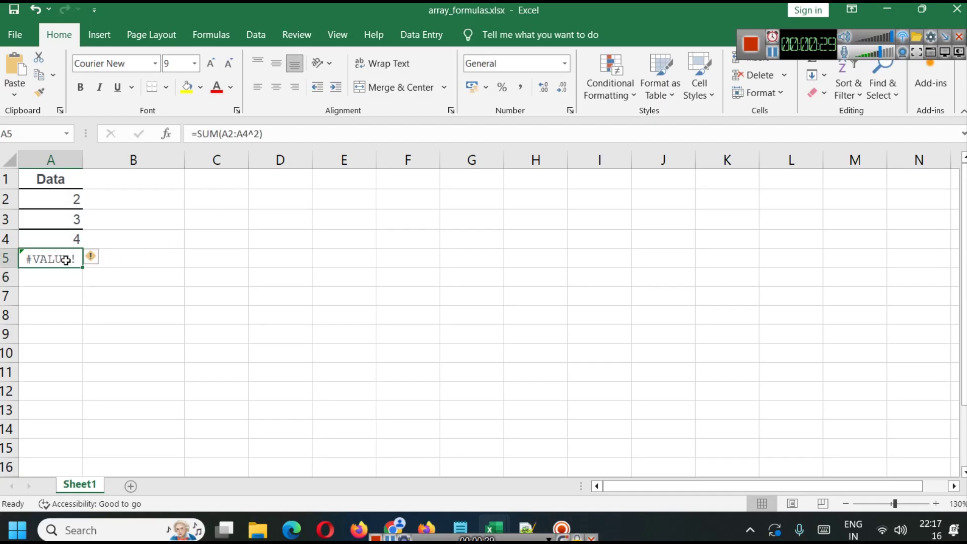
{"action": "left_click", "coordinate": [282, 133]}
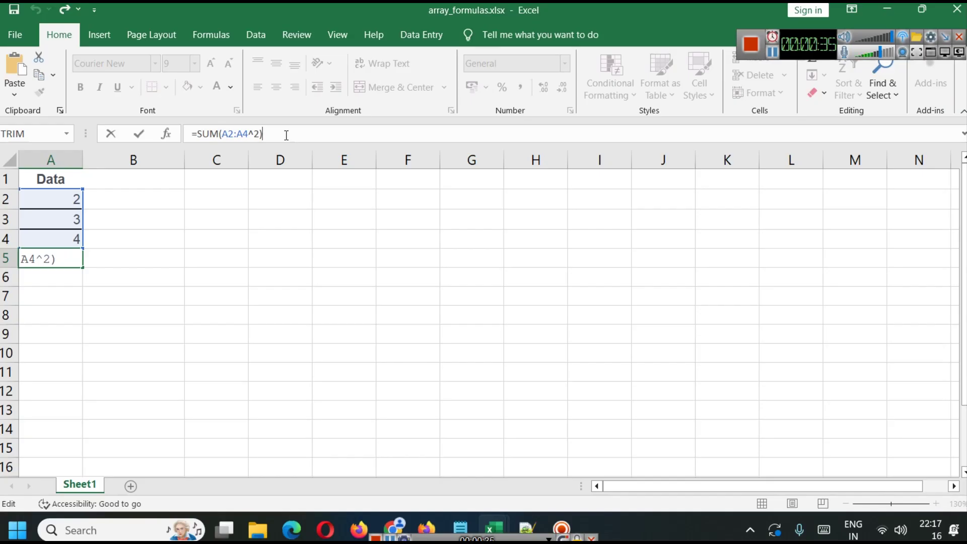
{"action": "key", "text": "ctrl+shift+Return"}
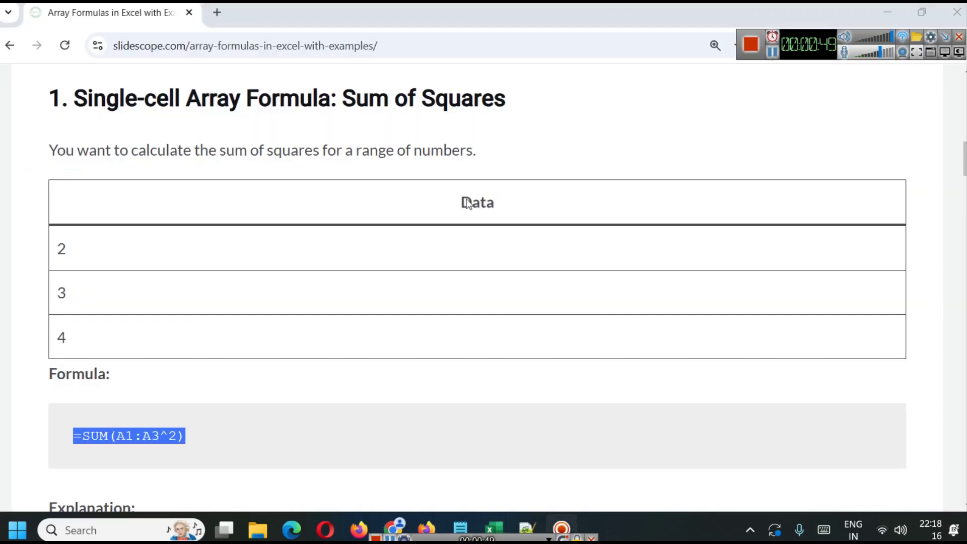
- Switch to the article in Chrome and read from the sum-of-squares explanation to the Conditional Calculation section, examining its Product and Sales table
{"action": "scroll", "coordinate": [469, 209], "scroll_direction": "down", "scroll_amount": 5}
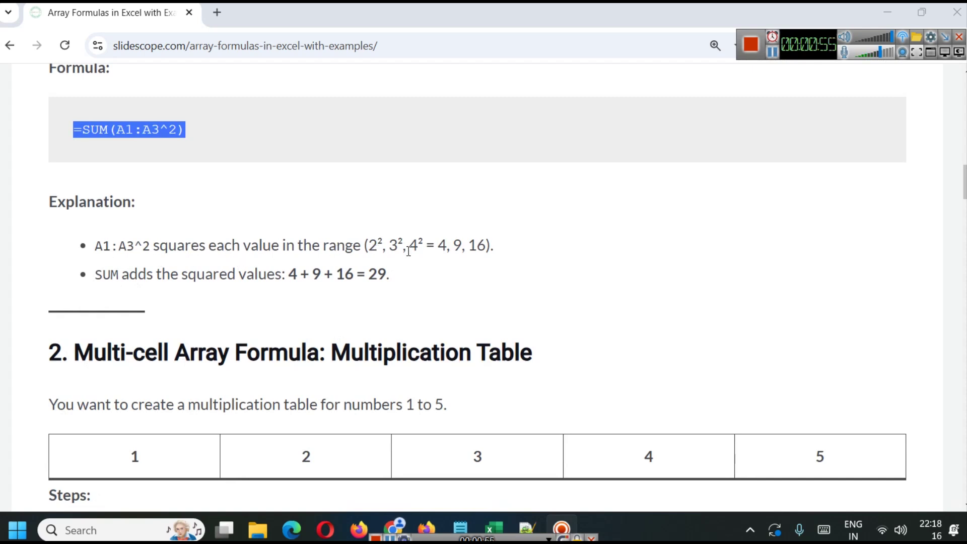
{"action": "scroll", "coordinate": [201, 257], "scroll_direction": "down", "scroll_amount": 3}
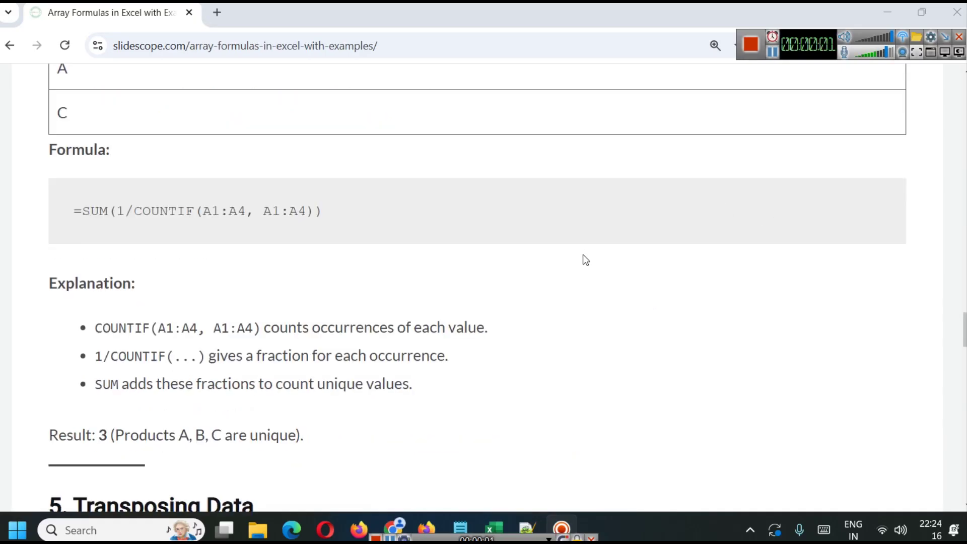
{"action": "scroll", "coordinate": [584, 282], "scroll_direction": "up", "scroll_amount": 3}
{"action": "scroll", "coordinate": [368, 310], "scroll_direction": "down", "scroll_amount": 20}
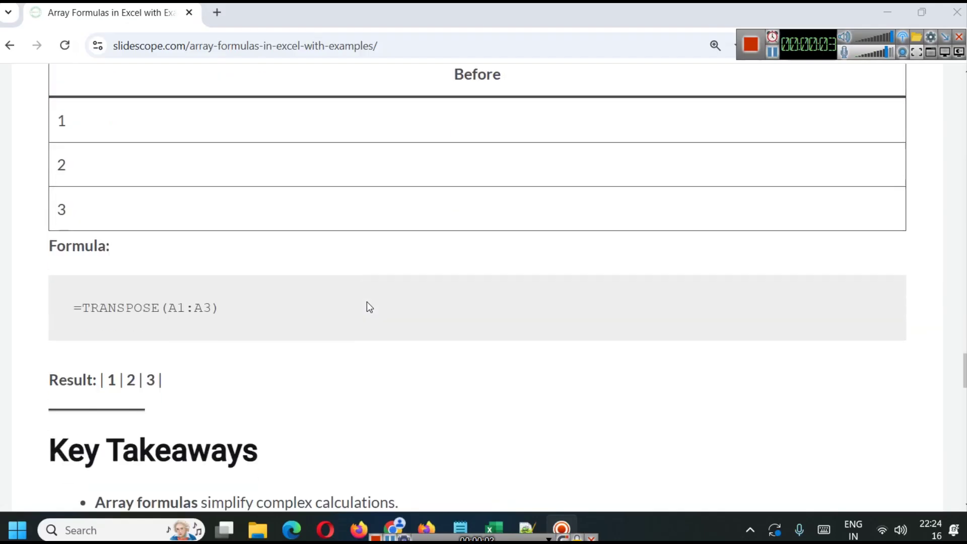
{"action": "scroll", "coordinate": [373, 300], "scroll_direction": "up", "scroll_amount": 15}
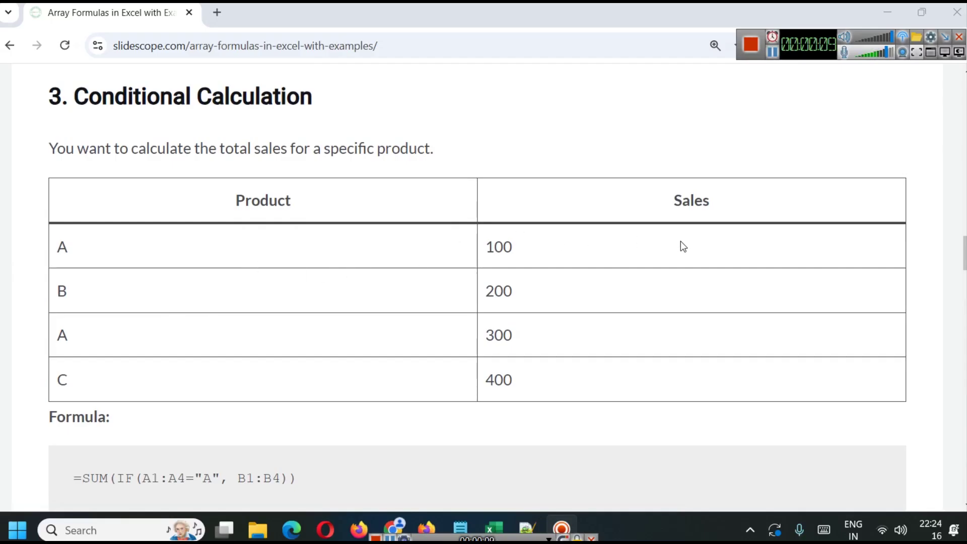
{"action": "double_click", "coordinate": [63, 243]}
{"action": "double_click", "coordinate": [62, 348]}
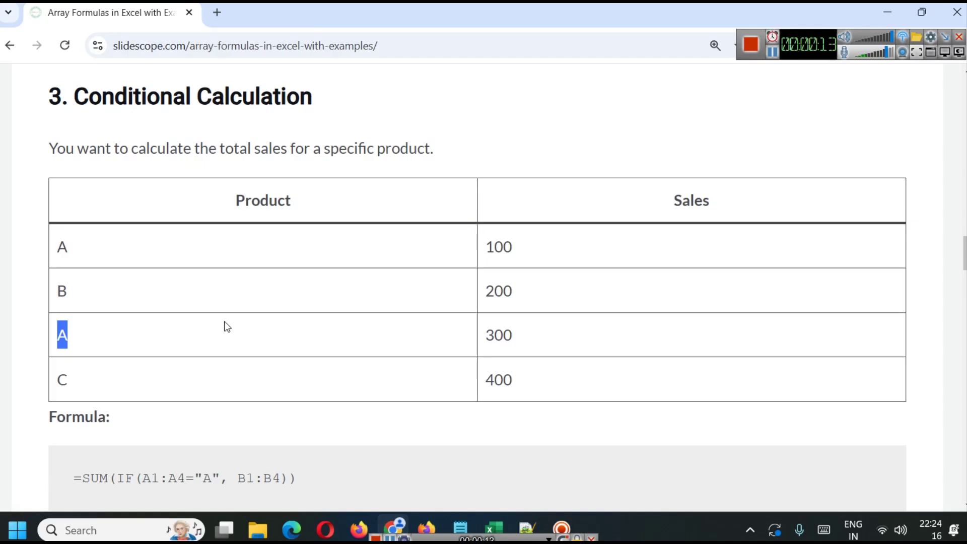
{"action": "scroll", "coordinate": [313, 312], "scroll_direction": "down", "scroll_amount": 3}
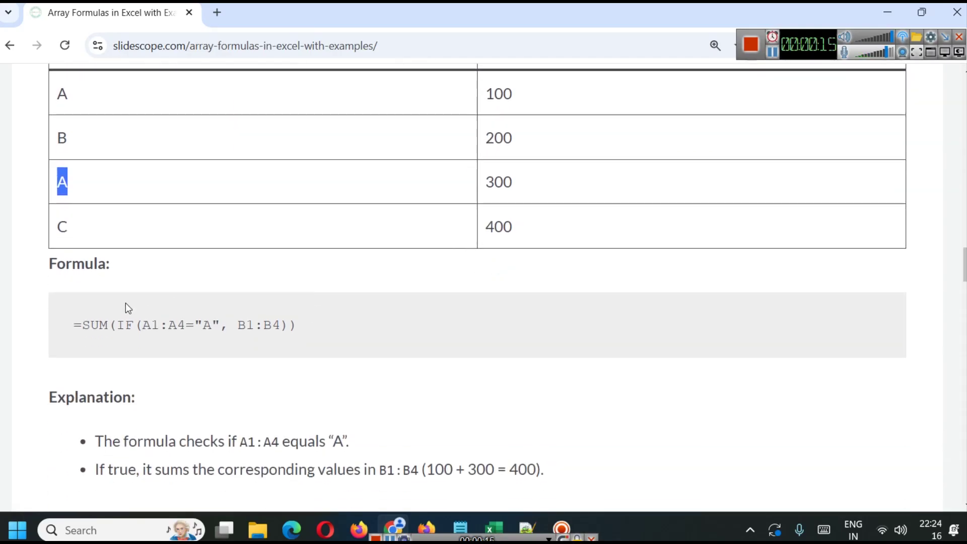
- Examine the condition A1:A4="A" and the sum range B1:B4 in the conditional formula against the product A rows of the table
{"action": "left_click_drag", "start_coordinate": [142, 325], "coordinate": [222, 333]}
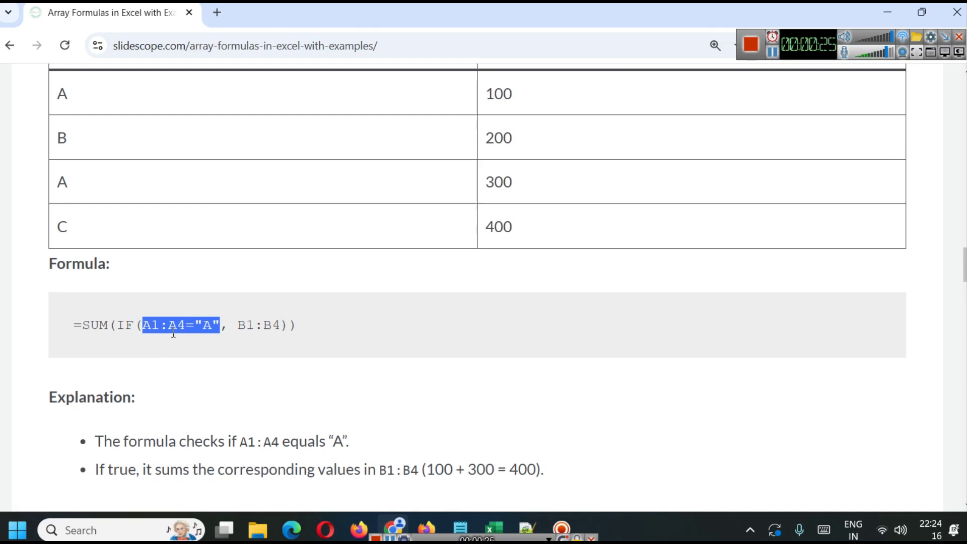
{"action": "double_click", "coordinate": [58, 95]}
{"action": "left_click", "coordinate": [70, 176]}
{"action": "left_click_drag", "start_coordinate": [220, 325], "coordinate": [142, 324]}
{"action": "left_click_drag", "start_coordinate": [238, 326], "coordinate": [278, 324]}
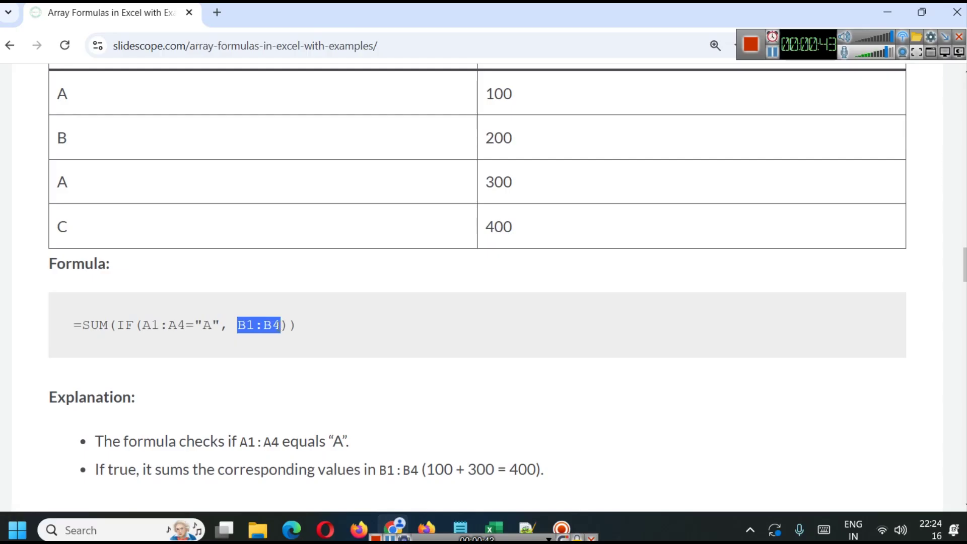
{"action": "left_click", "coordinate": [299, 328]}
{"action": "double_click", "coordinate": [501, 94]}
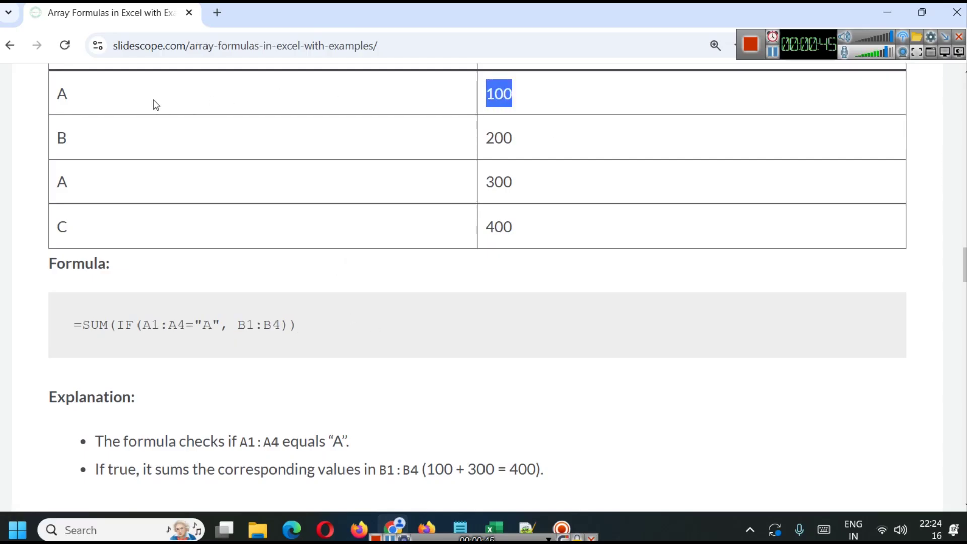
{"action": "double_click", "coordinate": [62, 94], "text": "ctrl"}
{"action": "double_click", "coordinate": [520, 186]}
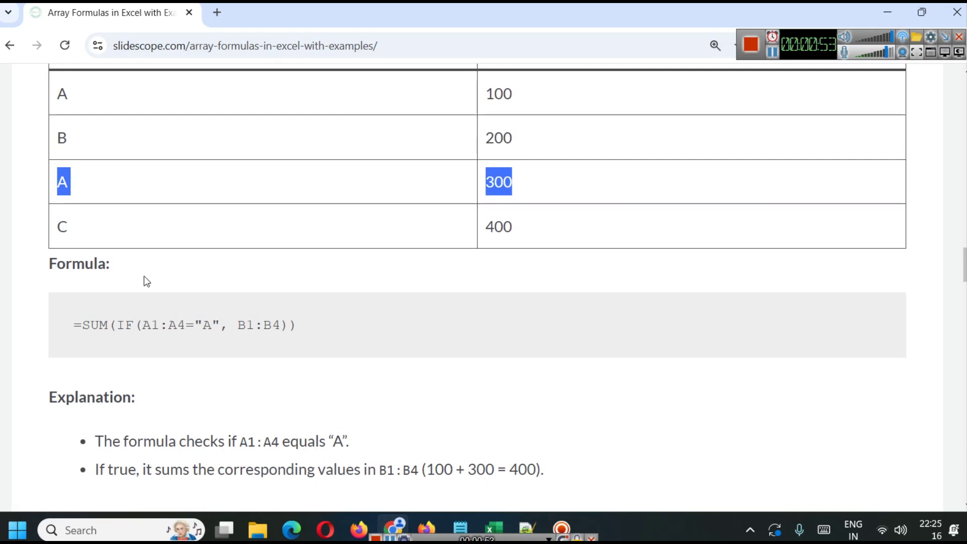
- Copy the formula =SUM(IF(A1:A4="A", B1:B4)) from the article and paste it into cell C2 of Sheet3 in array_formulas.xlsx
{"action": "scroll", "coordinate": [145, 277], "scroll_direction": "up", "scroll_amount": 1}
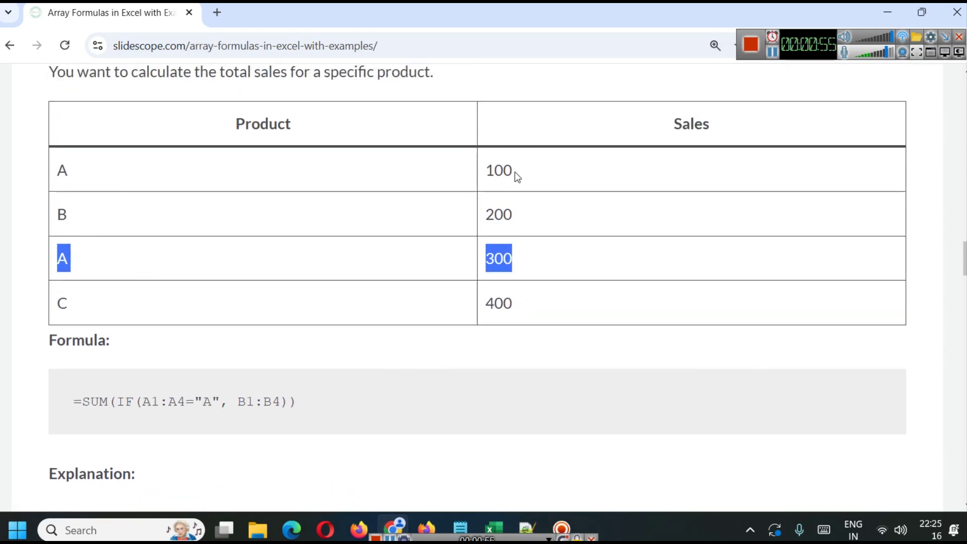
{"action": "triple_click", "coordinate": [263, 398]}
{"action": "key", "text": "ctrl+c"}
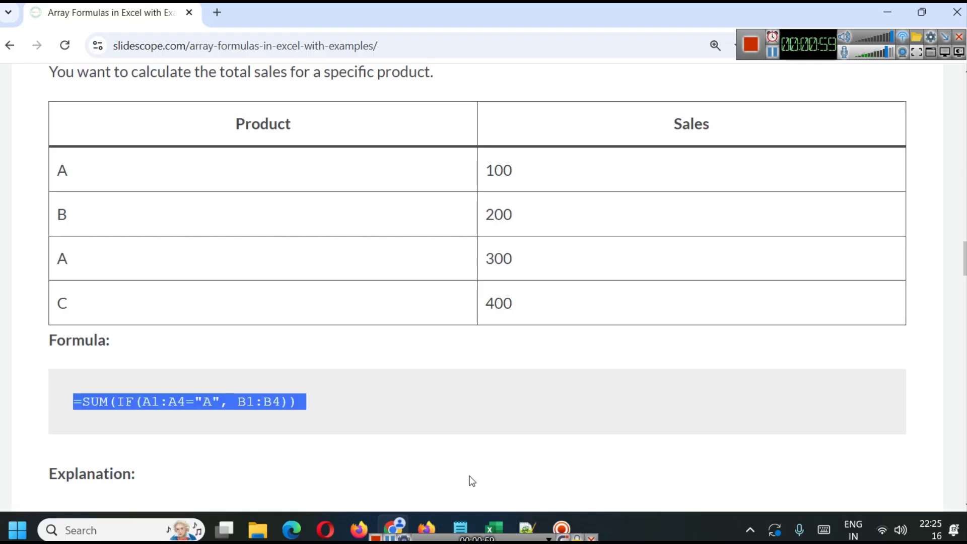
{"action": "mouse_move", "coordinate": [494, 527]}
{"action": "left_click", "coordinate": [569, 433]}
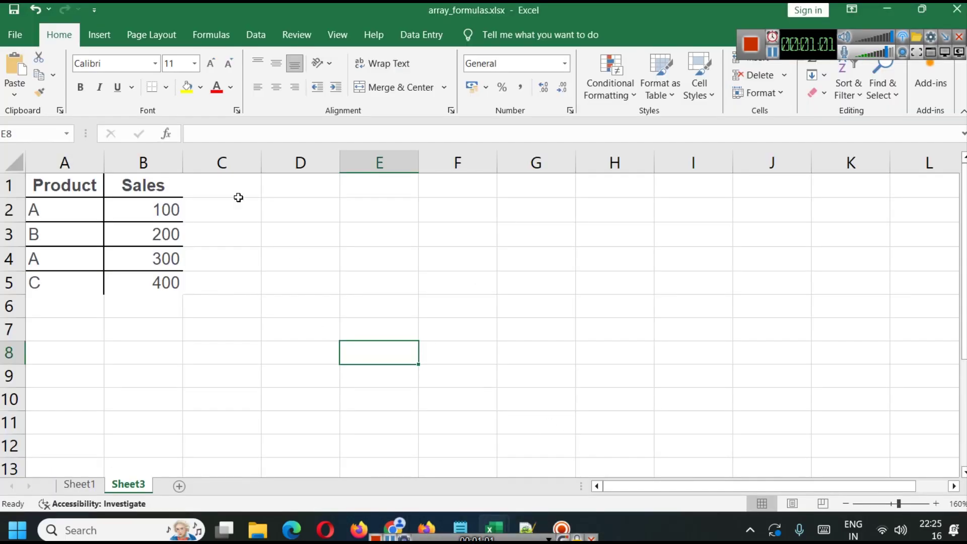
{"action": "left_click", "coordinate": [279, 194]}
{"action": "left_click", "coordinate": [226, 207]}
{"action": "key", "text": "ctrl+v"}
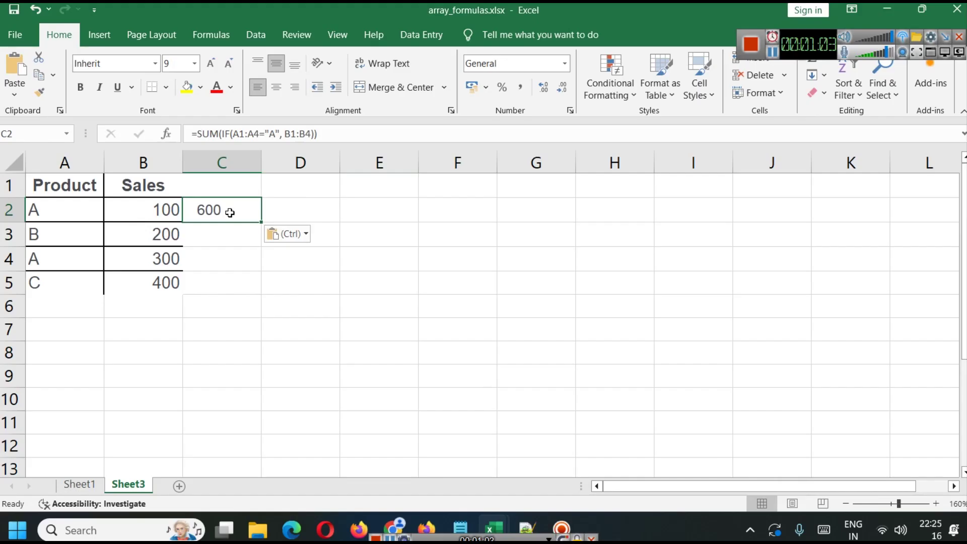
{"action": "left_click", "coordinate": [254, 275]}
{"action": "left_click", "coordinate": [231, 202]}
{"action": "left_click", "coordinate": [330, 135]}
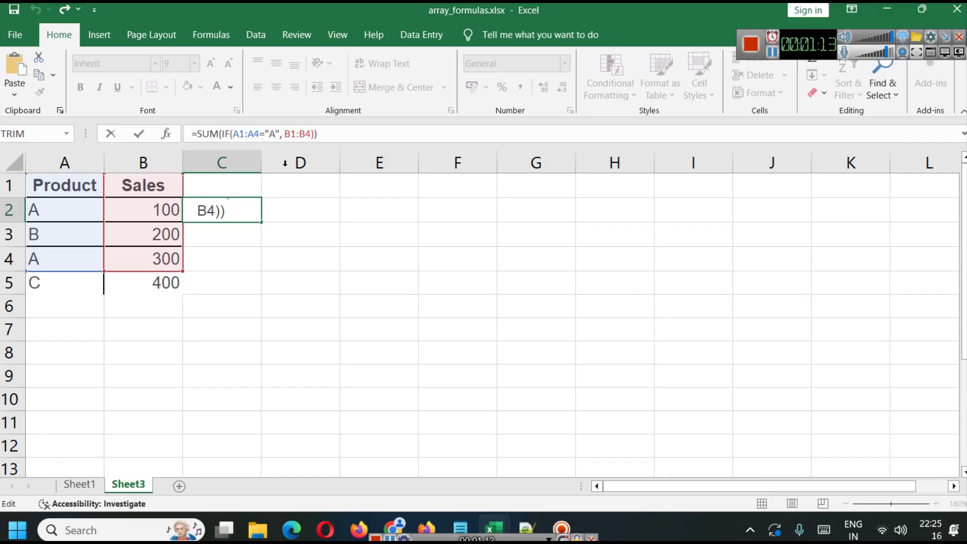
{"action": "left_click", "coordinate": [243, 278]}
{"action": "left_click", "coordinate": [233, 205]}
{"action": "left_click", "coordinate": [231, 184]}
- Move the conditional sum formula from cell C2 to cell C1
{"action": "left_click", "coordinate": [235, 208]}
{"action": "key", "text": "ctrl+x"}
{"action": "left_click", "coordinate": [225, 176]}
{"action": "key", "text": "ctrl+v"}
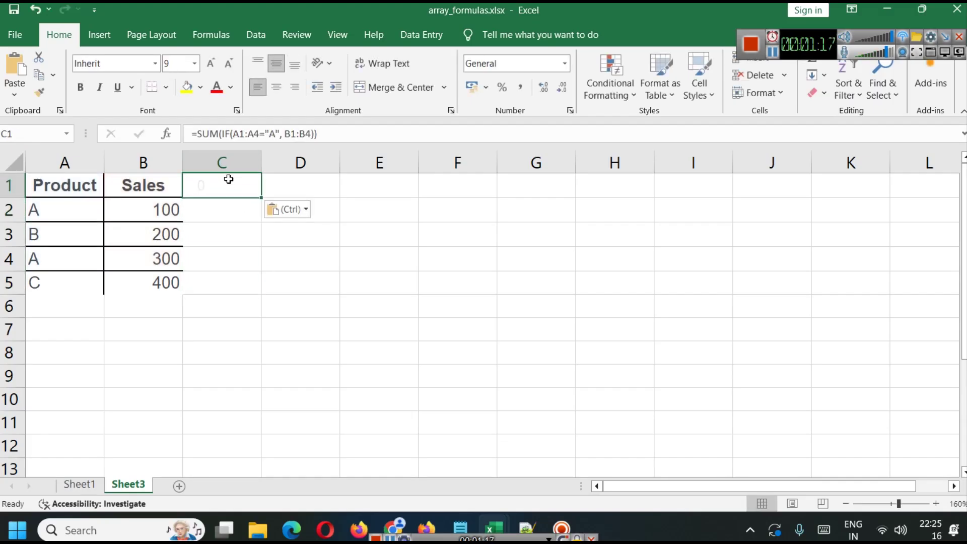
{"action": "left_click", "coordinate": [231, 234]}
{"action": "left_click", "coordinate": [229, 190]}
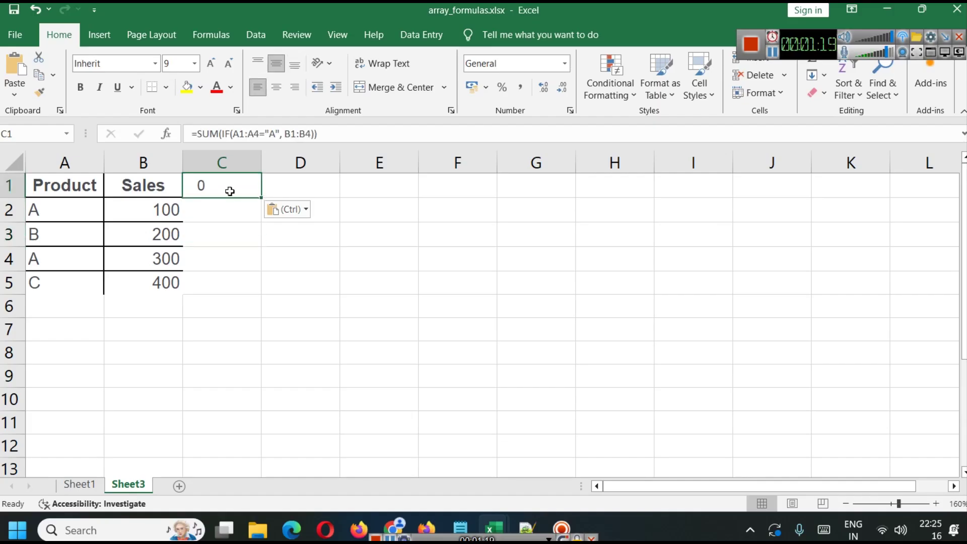
- Re-enter the conditional sum formula in cell C1 as an array formula and check it in the formula bar
{"action": "left_click", "coordinate": [337, 139]}
{"action": "key", "text": "ctrl+shift+Return"}
{"action": "left_click", "coordinate": [318, 282]}
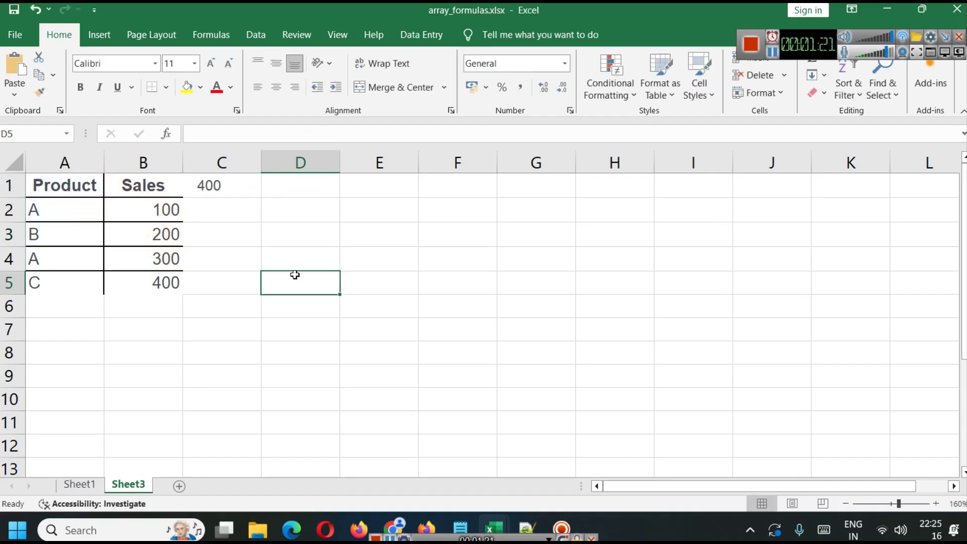
{"action": "left_click", "coordinate": [232, 191]}
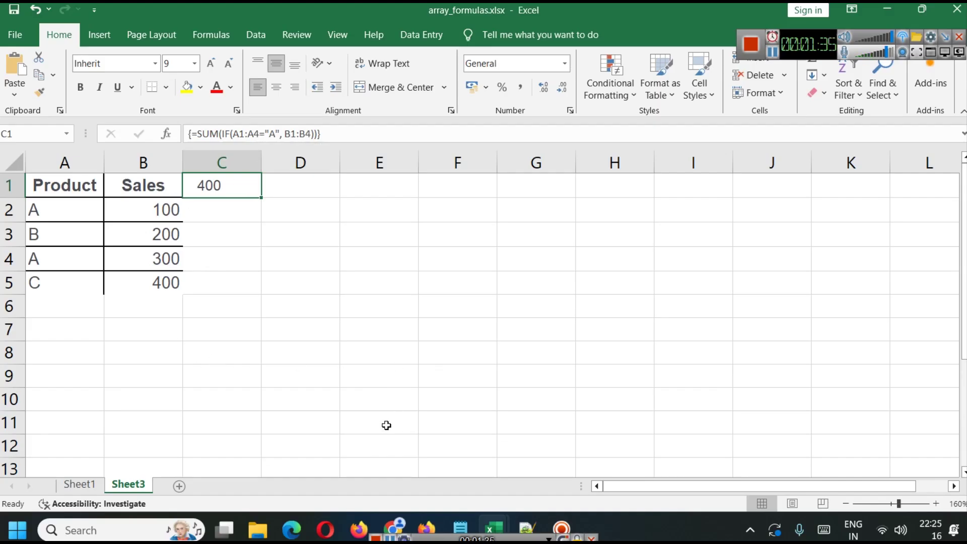
- Switch to the article in Chrome and read the note on entering array formulas in earlier versions and the Counting Unique Values example
{"action": "left_click", "coordinate": [390, 527]}
{"action": "scroll", "coordinate": [283, 317], "scroll_direction": "down", "scroll_amount": 6}
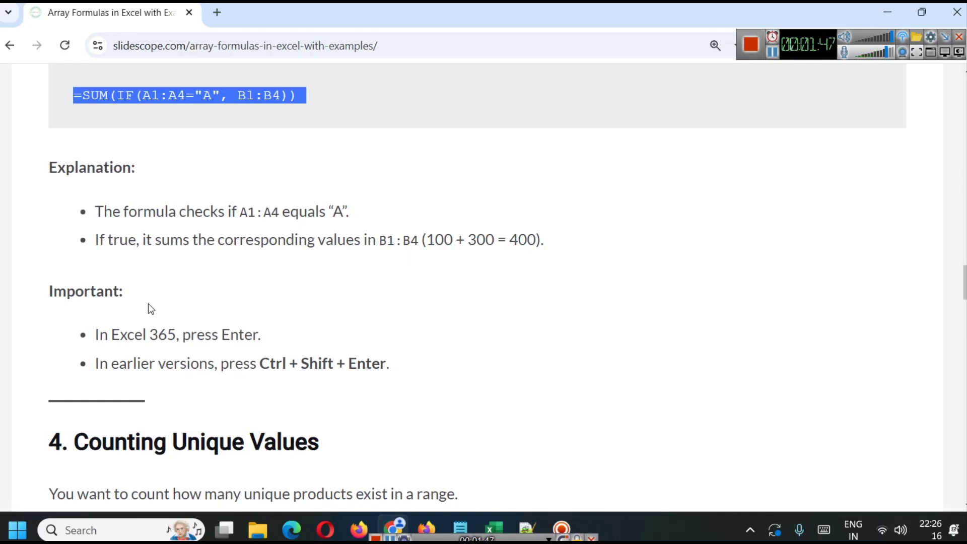
{"action": "scroll", "coordinate": [148, 304], "scroll_direction": "down", "scroll_amount": 1}
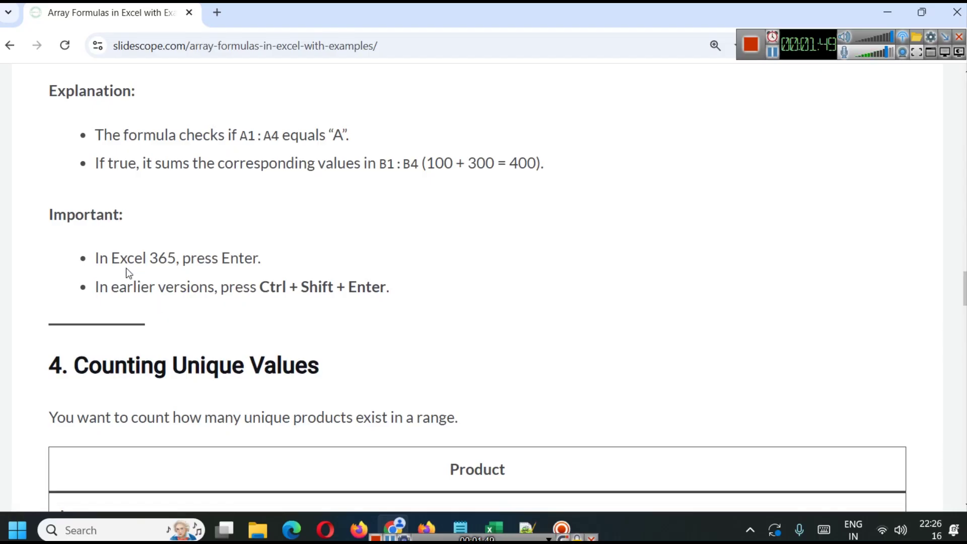
{"action": "left_click_drag", "start_coordinate": [333, 272], "coordinate": [461, 289]}
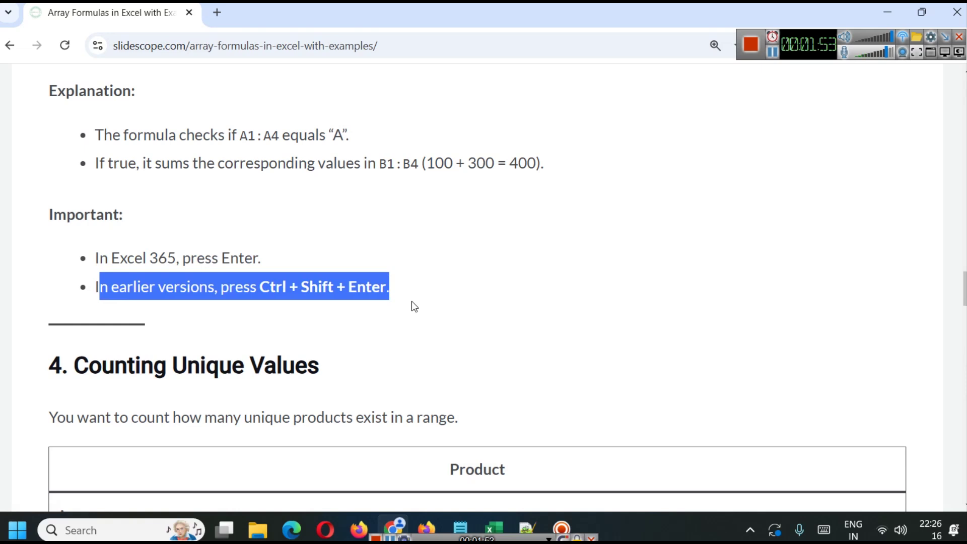
{"action": "scroll", "coordinate": [373, 328], "scroll_direction": "down", "scroll_amount": 4}
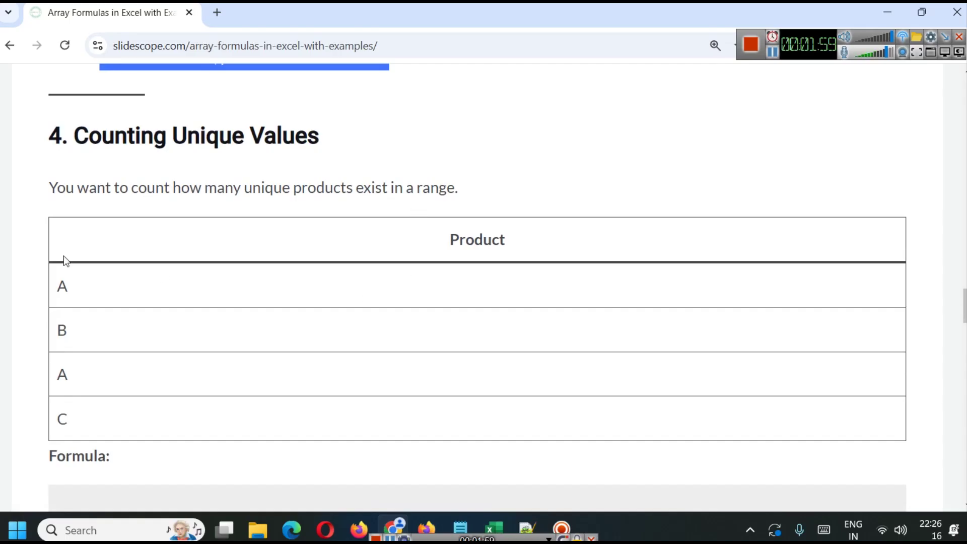
{"action": "scroll", "coordinate": [65, 260], "scroll_direction": "down", "scroll_amount": 1}
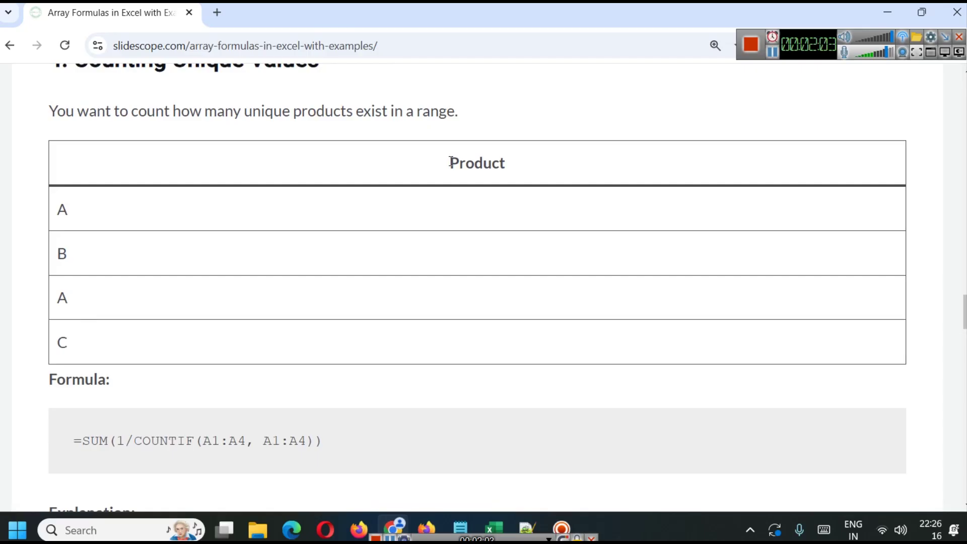
{"action": "scroll", "coordinate": [403, 272], "scroll_direction": "down", "scroll_amount": 2}
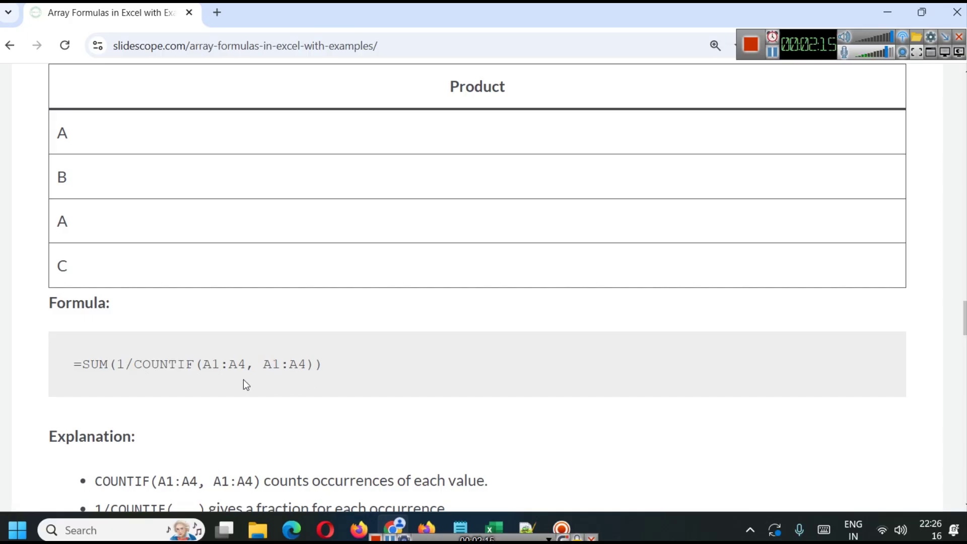
{"action": "scroll", "coordinate": [239, 386], "scroll_direction": "down", "scroll_amount": 3}
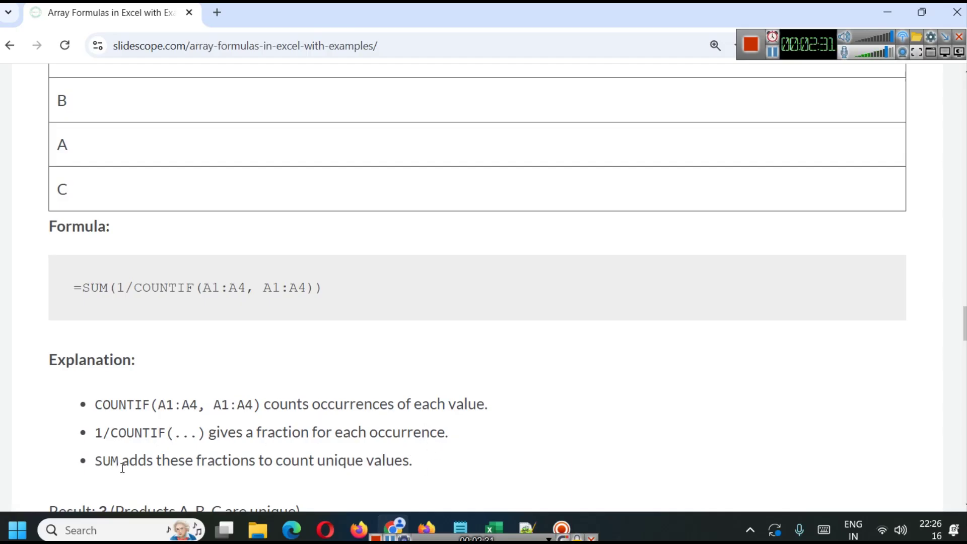
{"action": "scroll", "coordinate": [347, 453], "scroll_direction": "down", "scroll_amount": 1}
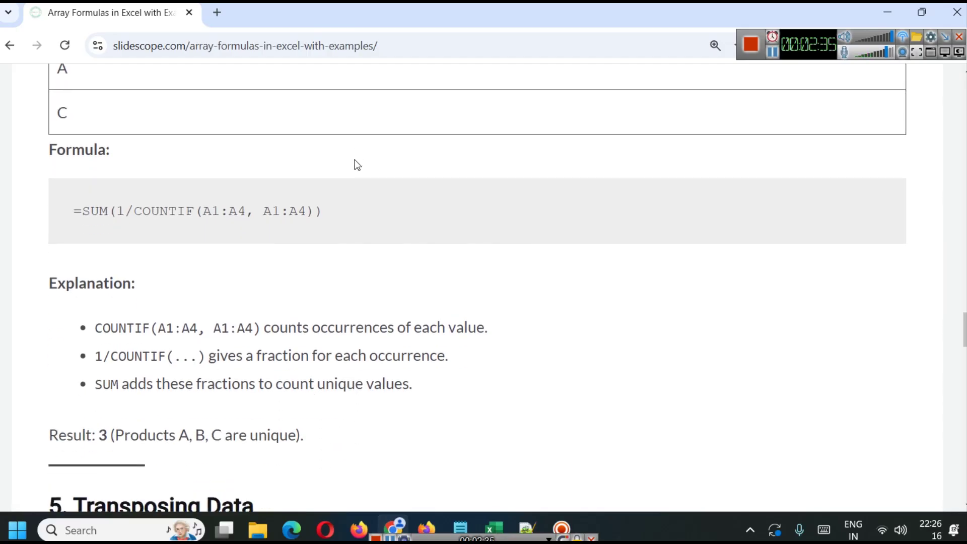
- Copy =SUM(1/COUNTIF(A1:A4, A1:A4)) from the article into cell E1 of Sheet3 in array_formulas.xlsx and enter it as an array formula
{"action": "key", "text": "ctrl+a"}
{"action": "triple_click", "coordinate": [336, 210]}
{"action": "mouse_move", "coordinate": [500, 521]}
{"action": "left_click", "coordinate": [503, 395]}
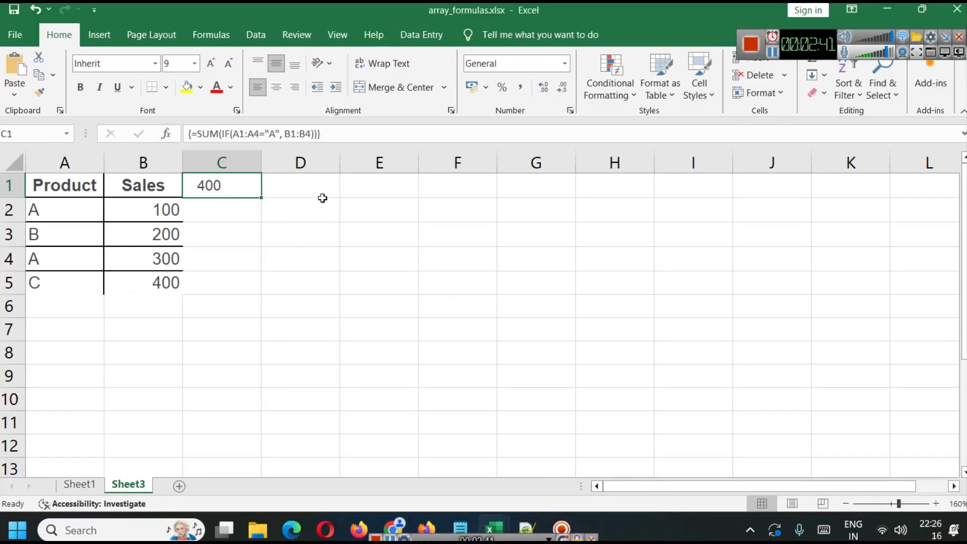
{"action": "left_click", "coordinate": [348, 184]}
{"action": "key", "text": "ctrl+v"}
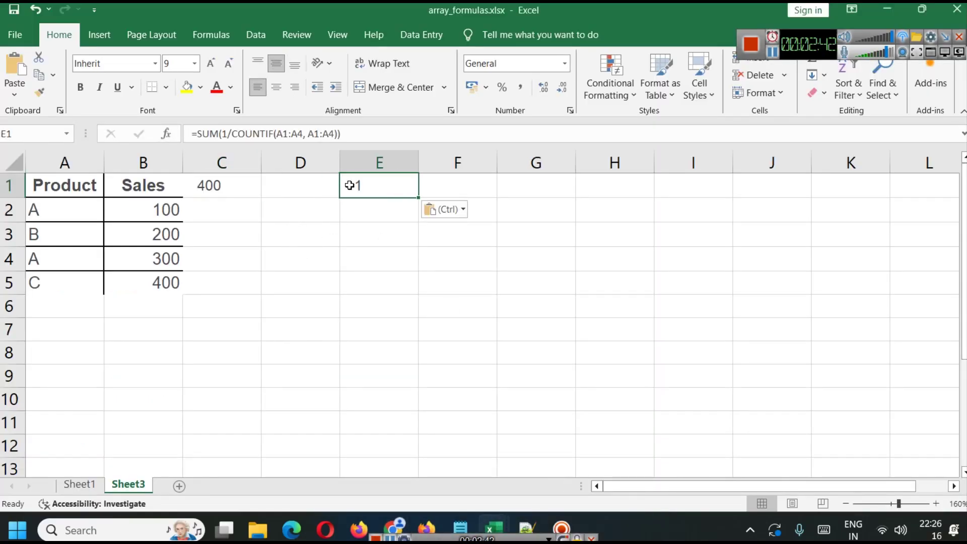
{"action": "left_click", "coordinate": [354, 130]}
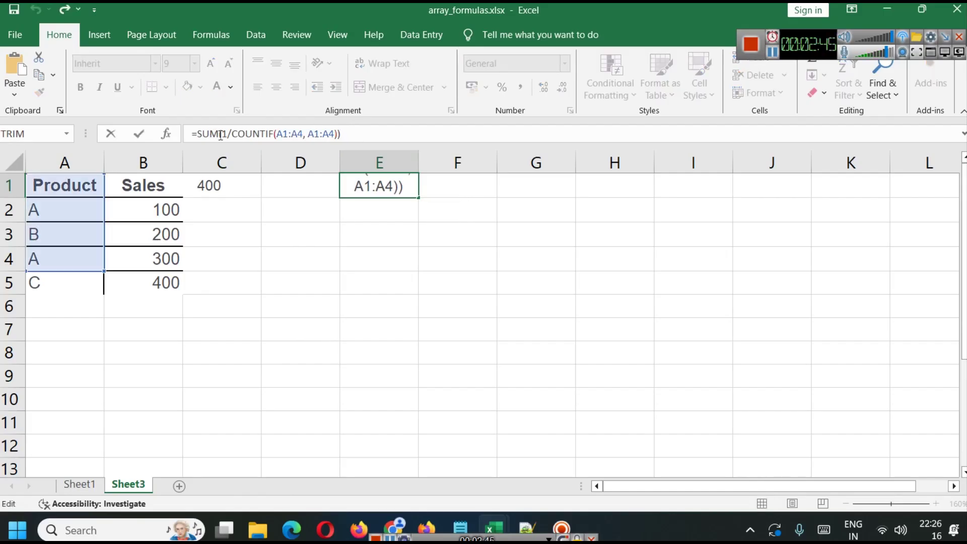
{"action": "key", "text": "ctrl+shift+Return"}
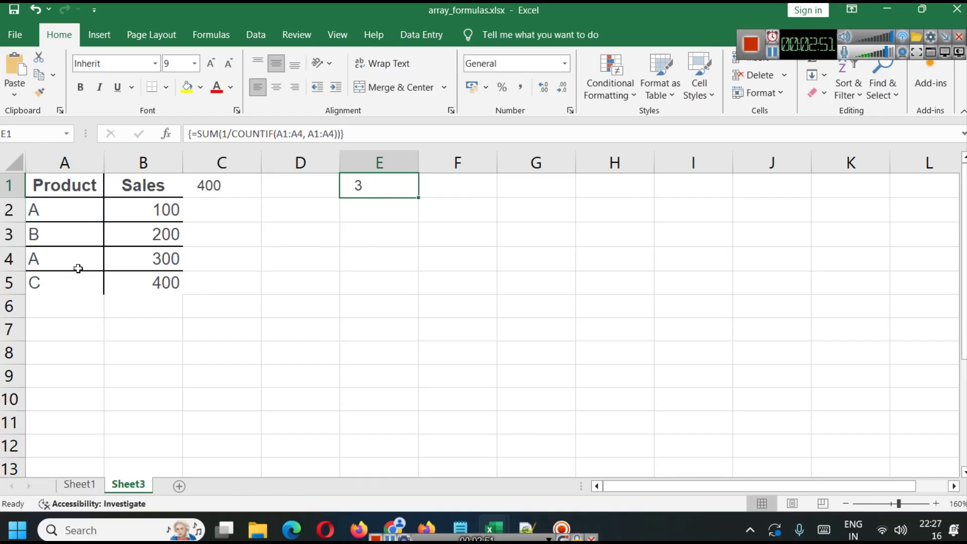
- Change the first COUNTIF range in cell E1's formula to A2:A5
{"action": "left_click", "coordinate": [287, 133]}
{"action": "key", "text": "BackSpace"}
{"action": "type", "text": "2"}
{"action": "key", "text": "Right"}
{"action": "key", "text": "Right"}
{"action": "key", "text": "shift+Right"}
{"action": "type", "text": "5"}
{"action": "key", "text": "Right"}
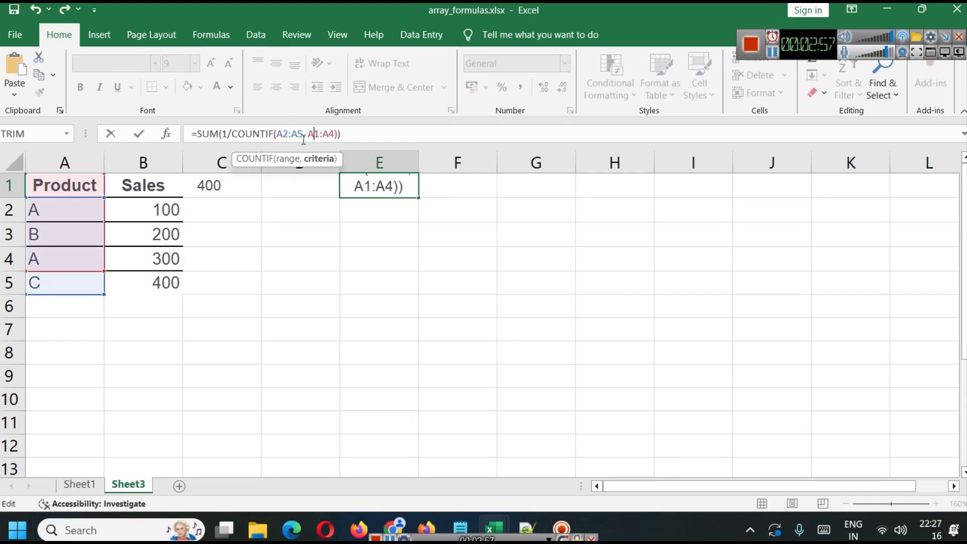
- Change the COUNTIF criteria range in cell E1's formula to A2:A5 and enter the formula
{"action": "key", "text": "shift+Right"}
{"action": "type", "text": "3"}
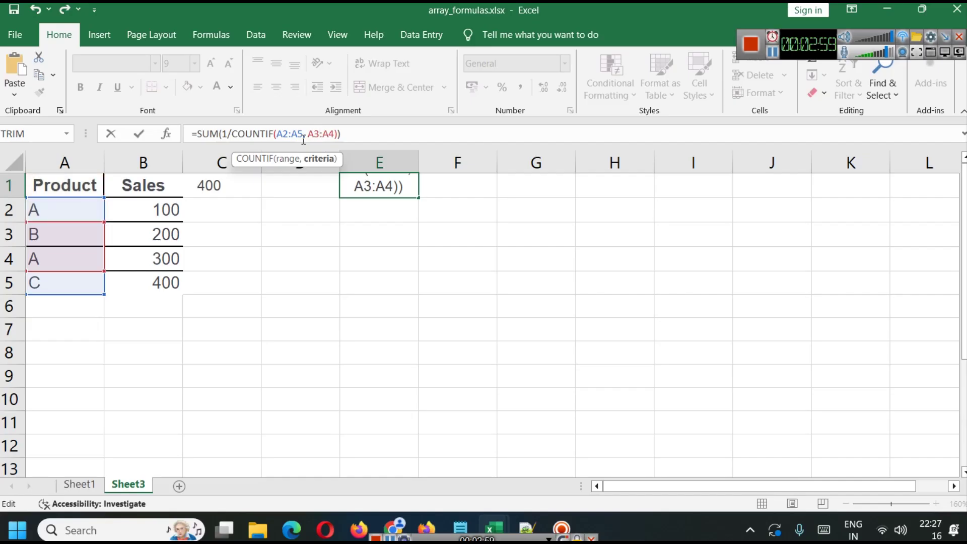
{"action": "key", "text": "BackSpace"}
{"action": "type", "text": "2"}
{"action": "key", "text": "shift+Right"}
{"action": "type", "text": "5"}
{"action": "key", "text": "Return"}
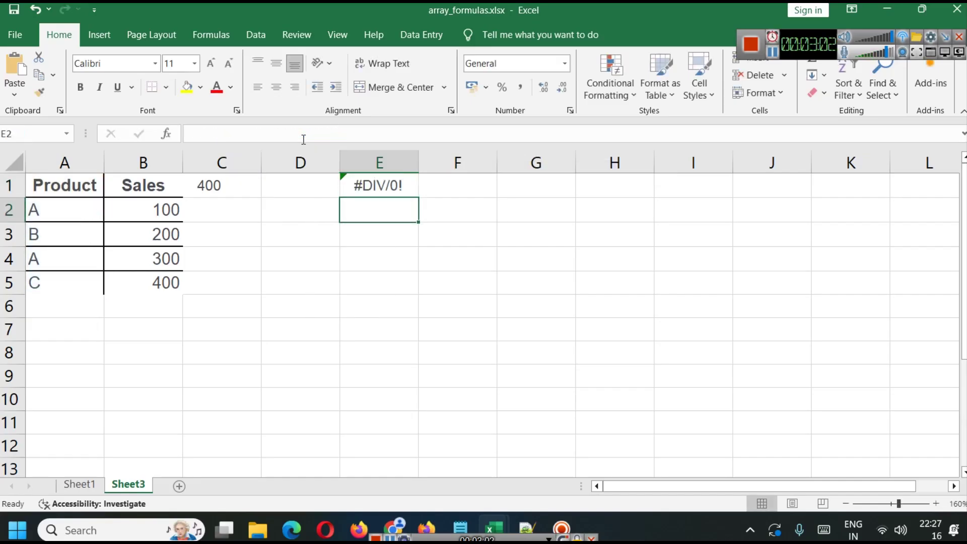
- Re-enter the unique-count formula in cell E1 as an array formula and check it in the formula bar
{"action": "left_click", "coordinate": [399, 185]}
{"action": "left_click", "coordinate": [384, 135]}
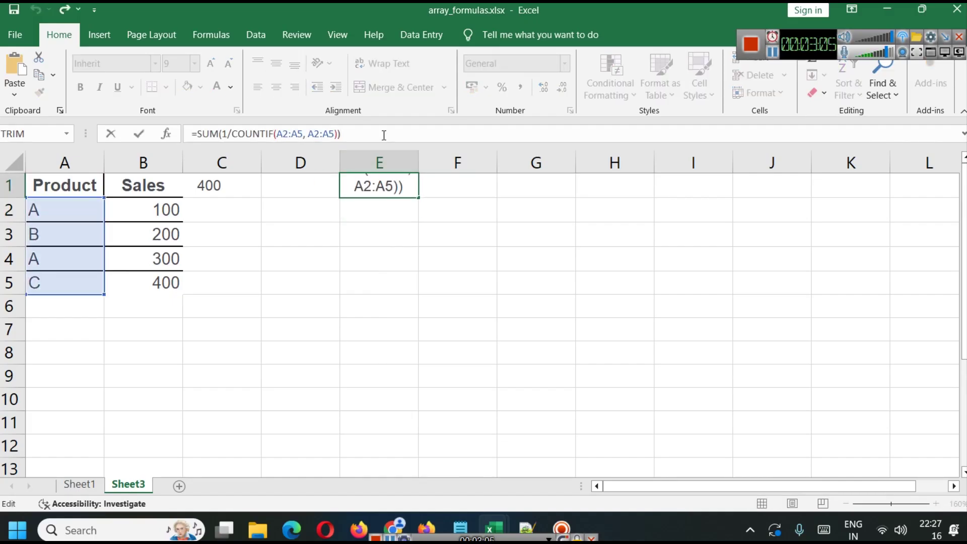
{"action": "key", "text": "ctrl+shift+Return"}
{"action": "left_click", "coordinate": [382, 274]}
{"action": "left_click", "coordinate": [389, 194]}
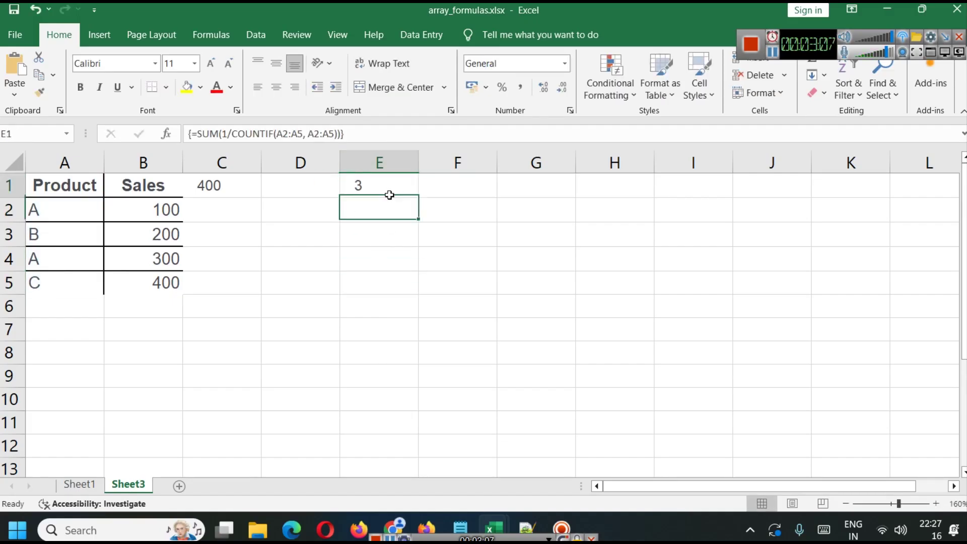
{"action": "left_click", "coordinate": [389, 195]}
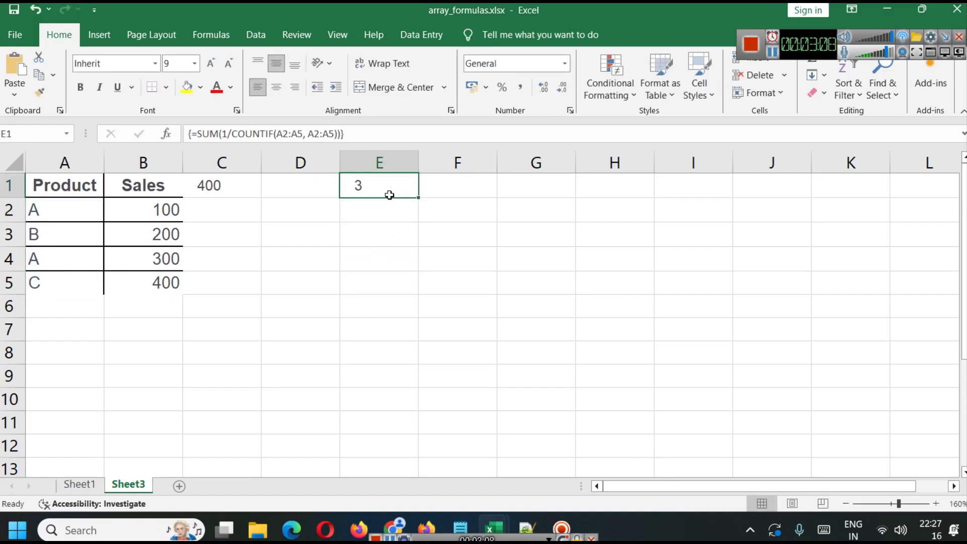
- Switch to the article in Chrome and read the Transposing Data example
{"action": "left_click", "coordinate": [406, 523]}
{"action": "scroll", "coordinate": [429, 232], "scroll_direction": "down", "scroll_amount": 4}
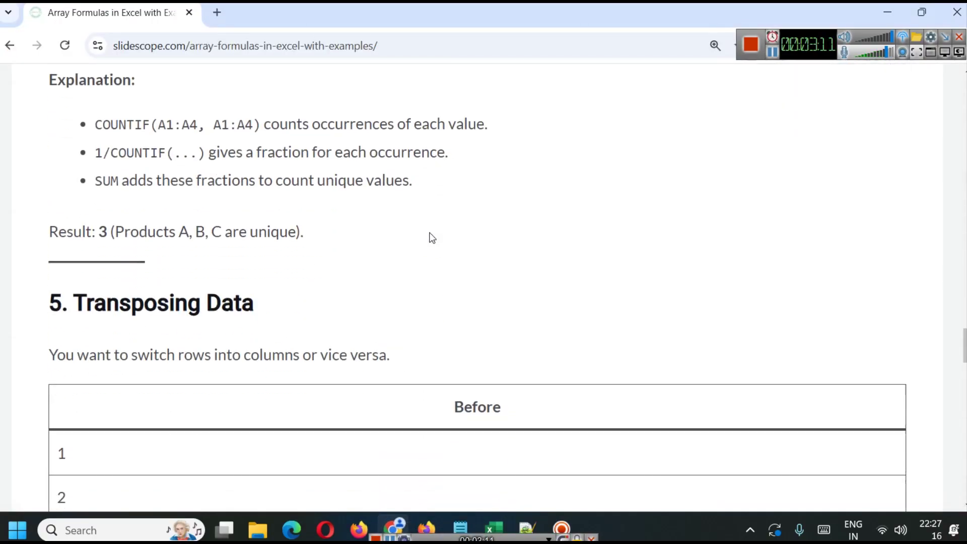
{"action": "scroll", "coordinate": [360, 242], "scroll_direction": "down", "scroll_amount": 3}
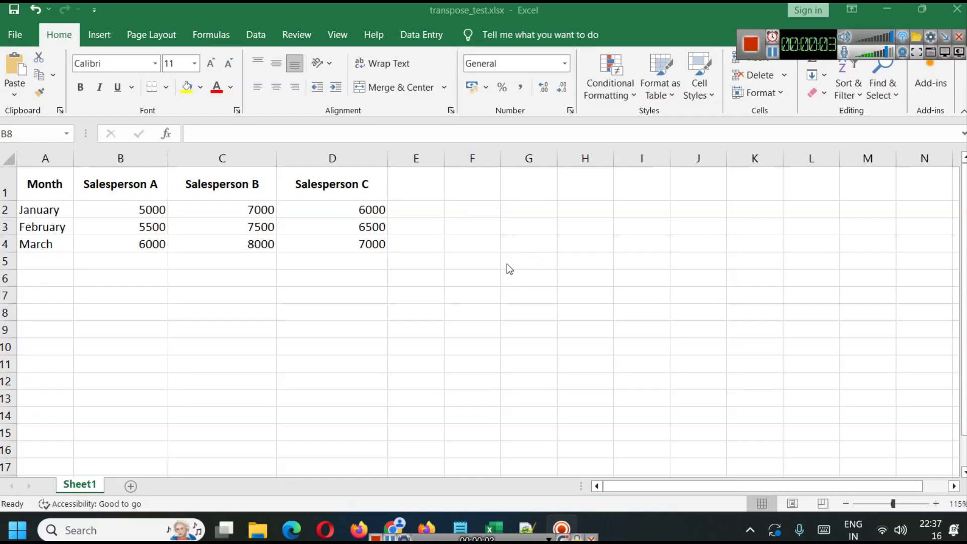
- Copy the sales table A1:D4 in transpose_test.xlsx and paste it transposed at cell A1 of a new sheet
{"action": "left_click_drag", "start_coordinate": [45, 189], "coordinate": [333, 237]}
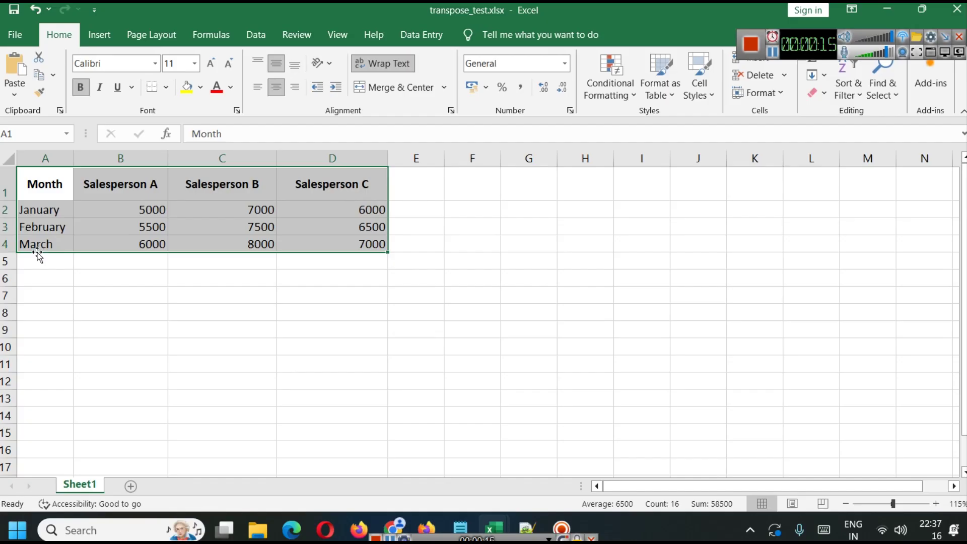
{"action": "key", "text": "ctrl+c"}
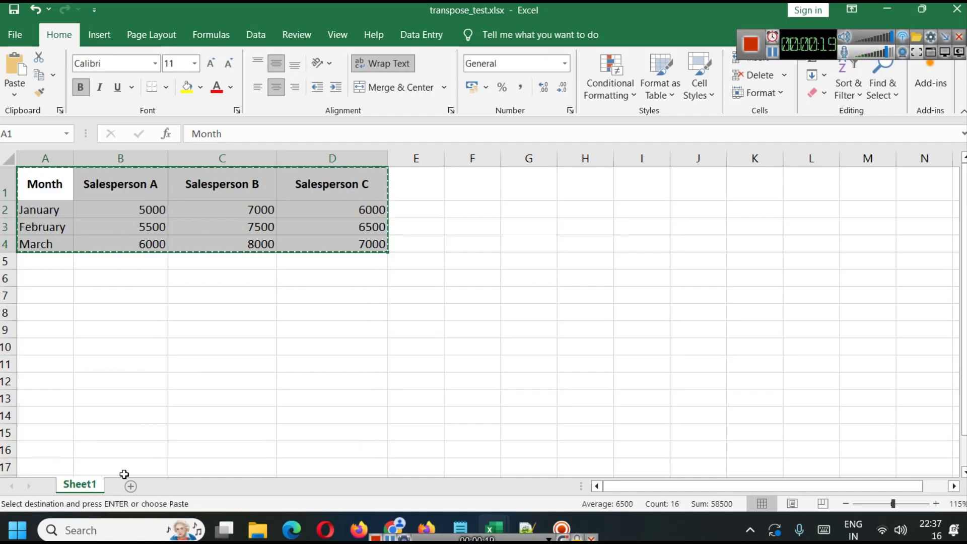
{"action": "left_click", "coordinate": [131, 485]}
{"action": "right_click", "coordinate": [45, 176]}
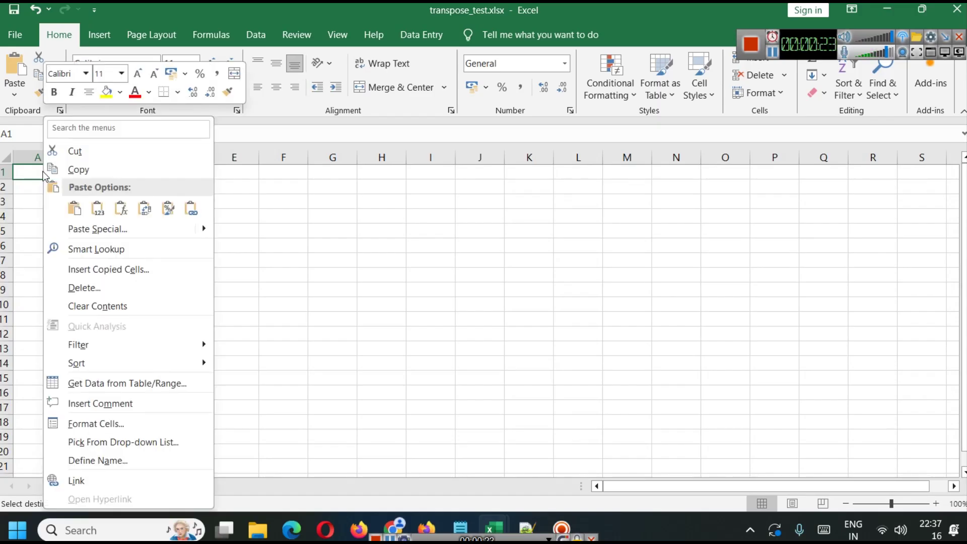
{"action": "mouse_move", "coordinate": [206, 230]}
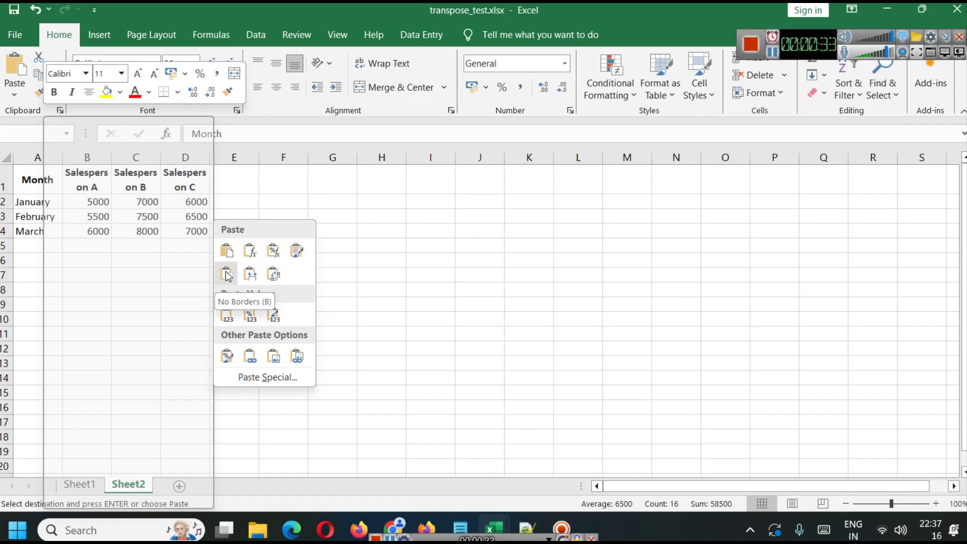
{"action": "left_click", "coordinate": [273, 278]}
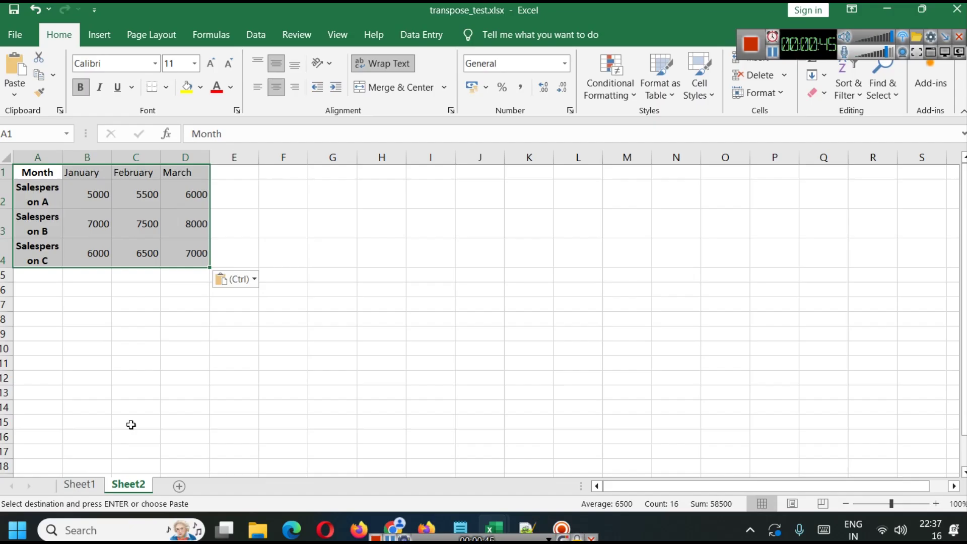
- Compare the original table on Sheet1 with the transposed copy on Sheet2, ending on Sheet1
{"action": "left_click", "coordinate": [89, 482]}
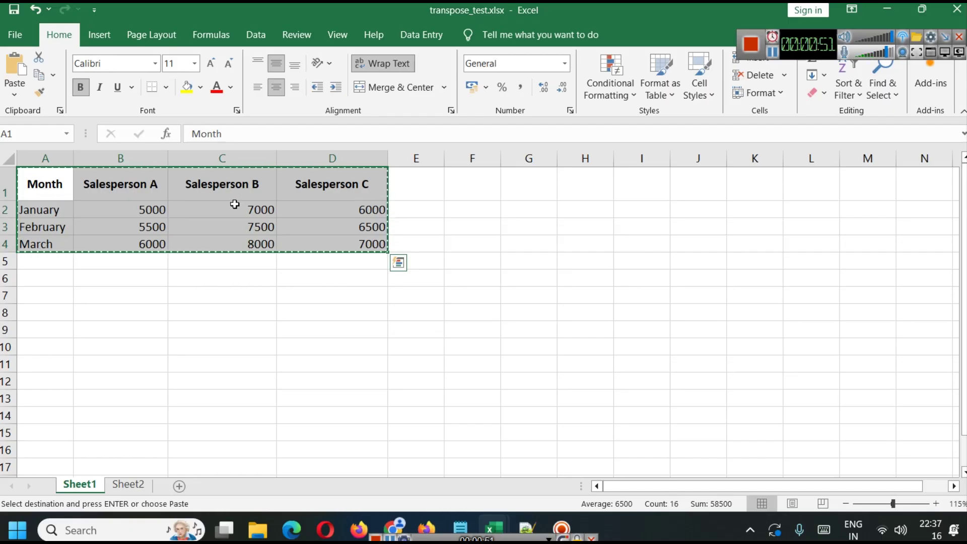
{"action": "left_click", "coordinate": [126, 484]}
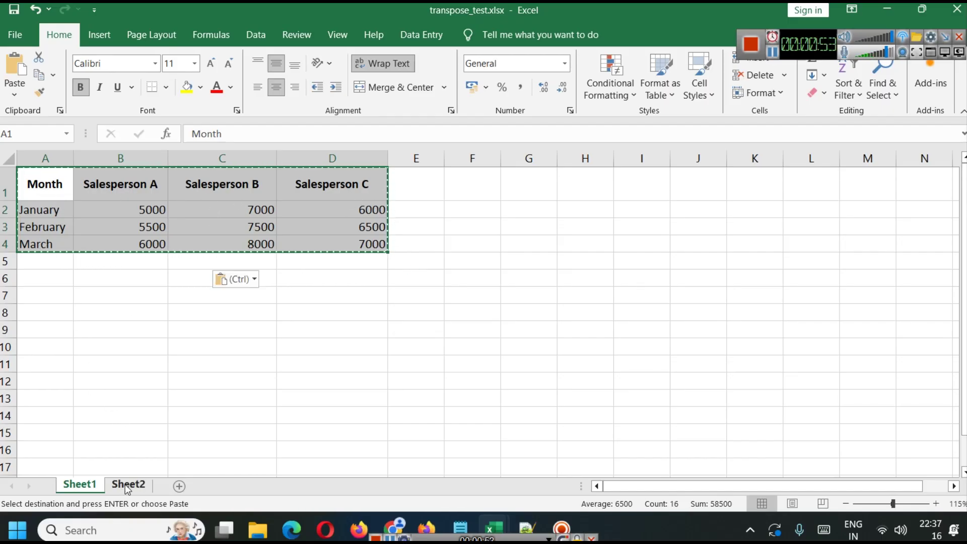
{"action": "left_click", "coordinate": [94, 485]}
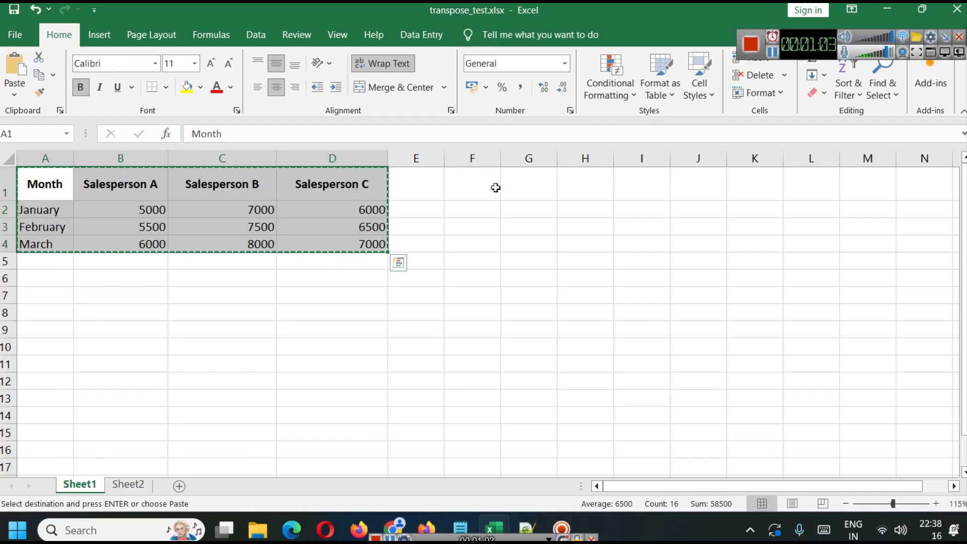
{"action": "left_click_drag", "start_coordinate": [483, 181], "coordinate": [669, 251]}
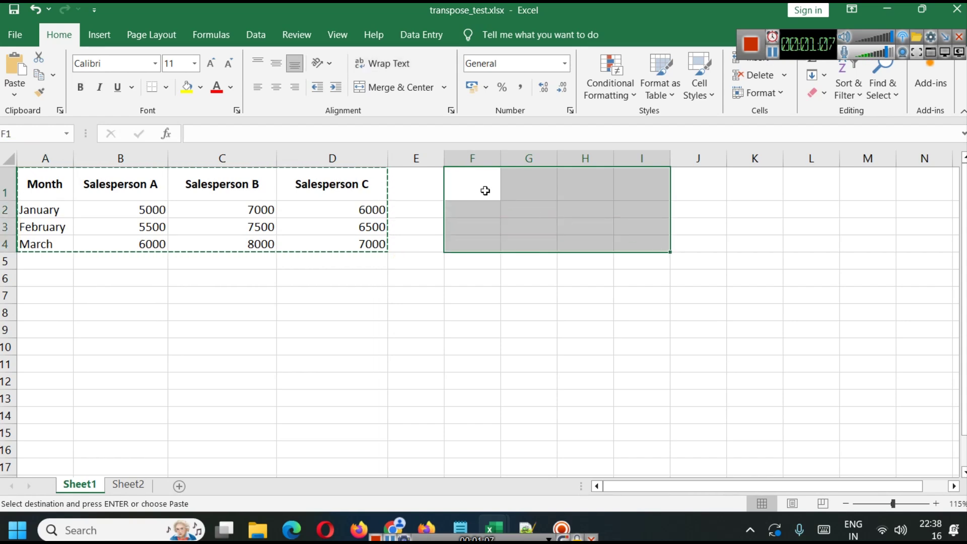
{"action": "type", "text": "="}
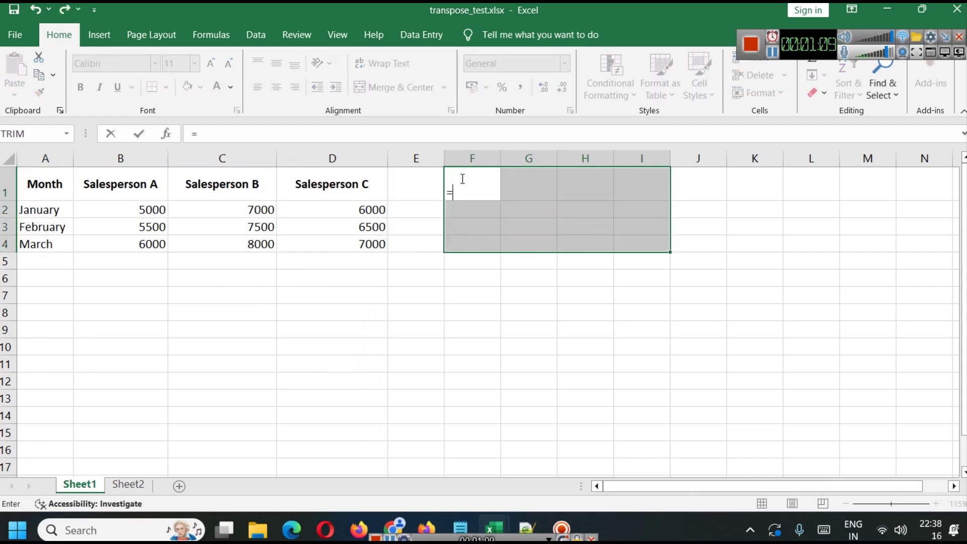
{"action": "type", "text": "TRA"}
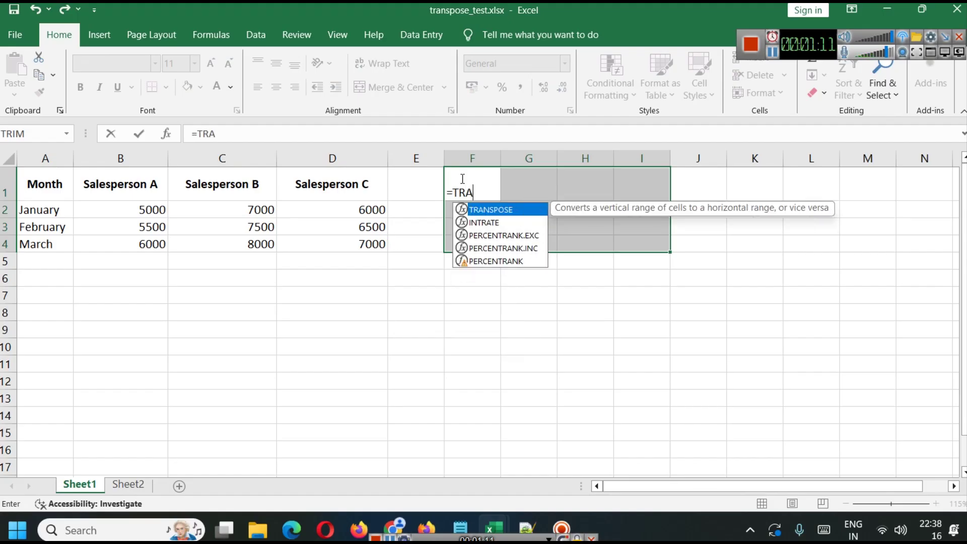
{"action": "key", "text": "Return"}
{"action": "left_click", "coordinate": [476, 190]}
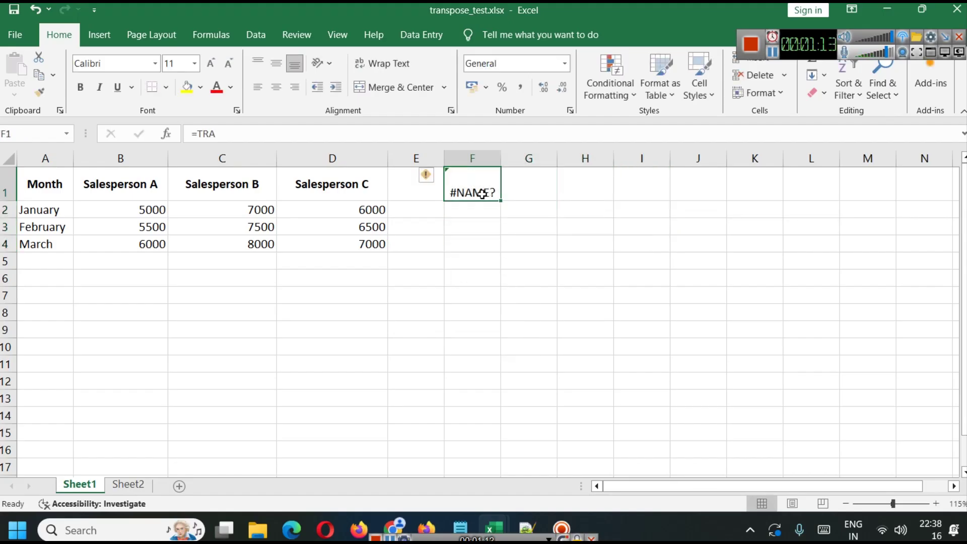
{"action": "key", "text": "ctrl+z"}
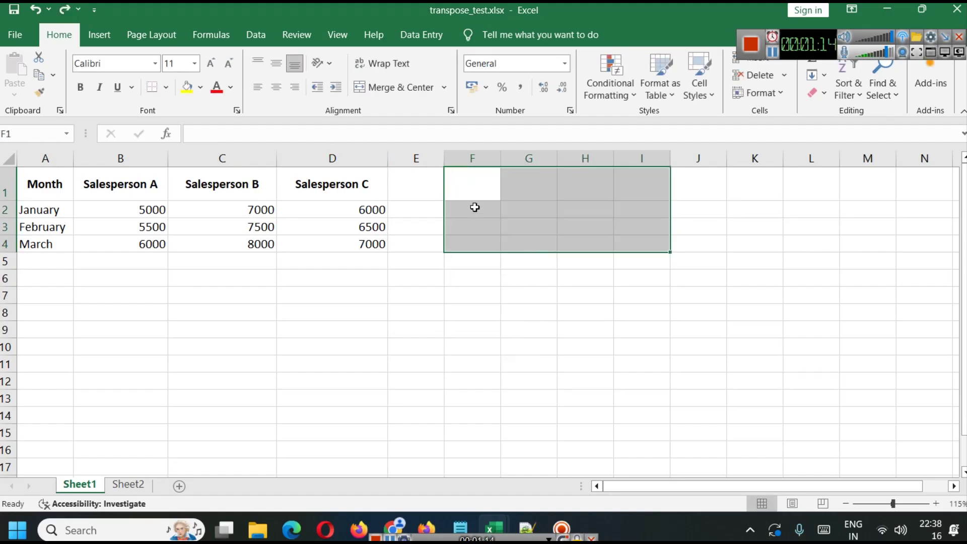
{"action": "double_click", "coordinate": [460, 180]}
{"action": "left_click", "coordinate": [472, 260]}
- Enter =TRANSPOSE(A1:D4) as an array formula across the range F1:I4 of Sheet1
{"action": "left_click_drag", "start_coordinate": [464, 191], "coordinate": [646, 250]}
{"action": "type", "text": "-"}
{"action": "key", "text": "BackSpace"}
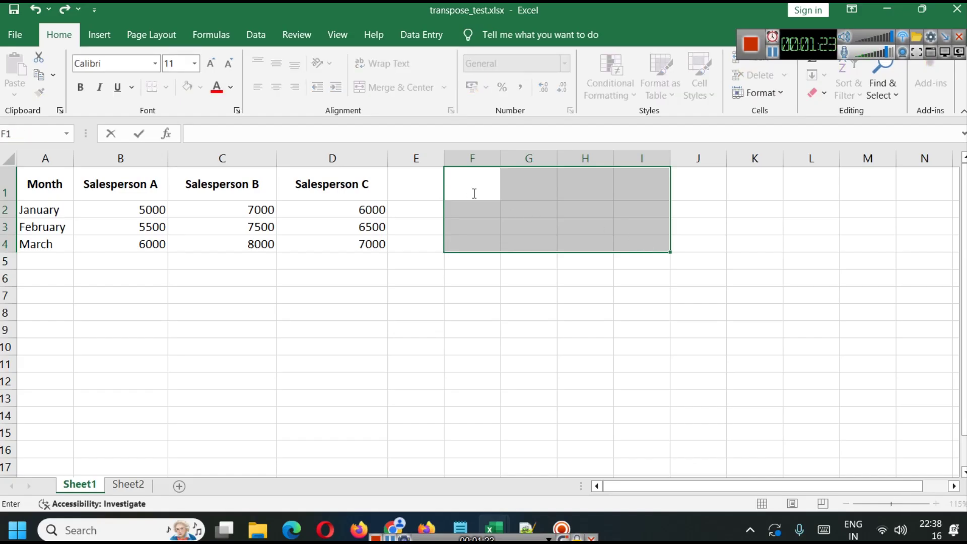
{"action": "type", "text": "=TRANA"}
{"action": "key", "text": "BackSpace"}
{"action": "type", "text": "S"}
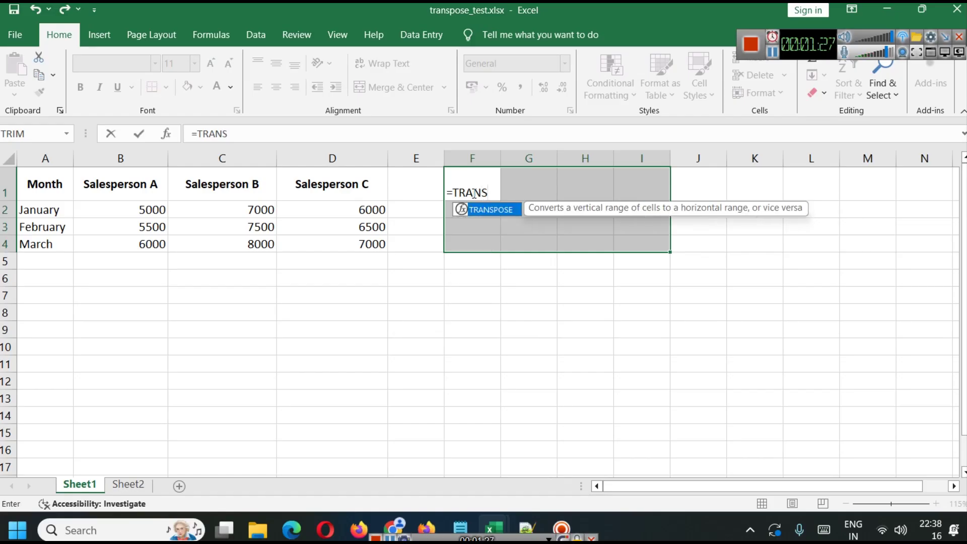
{"action": "type", "text": "POSE"}
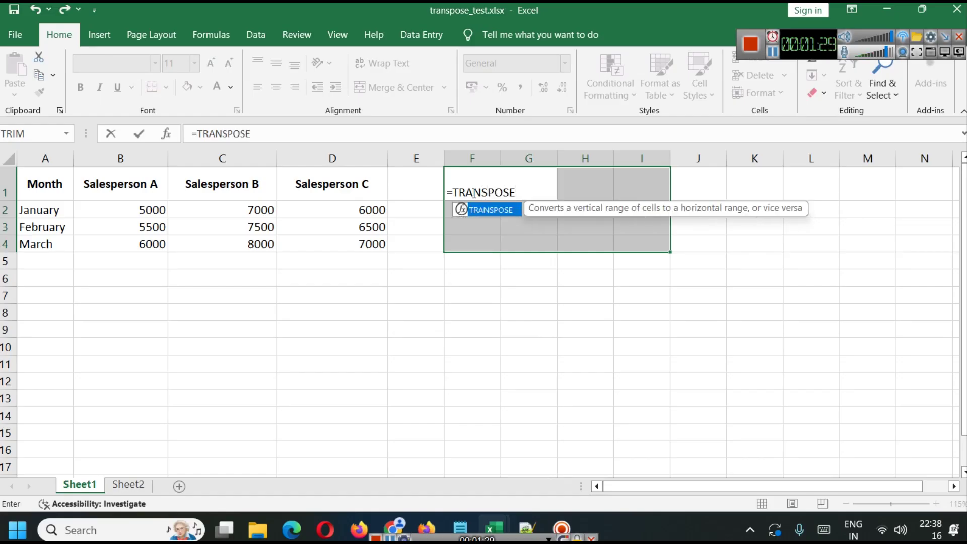
{"action": "type", "text": "()"}
{"action": "key", "text": "Return"}
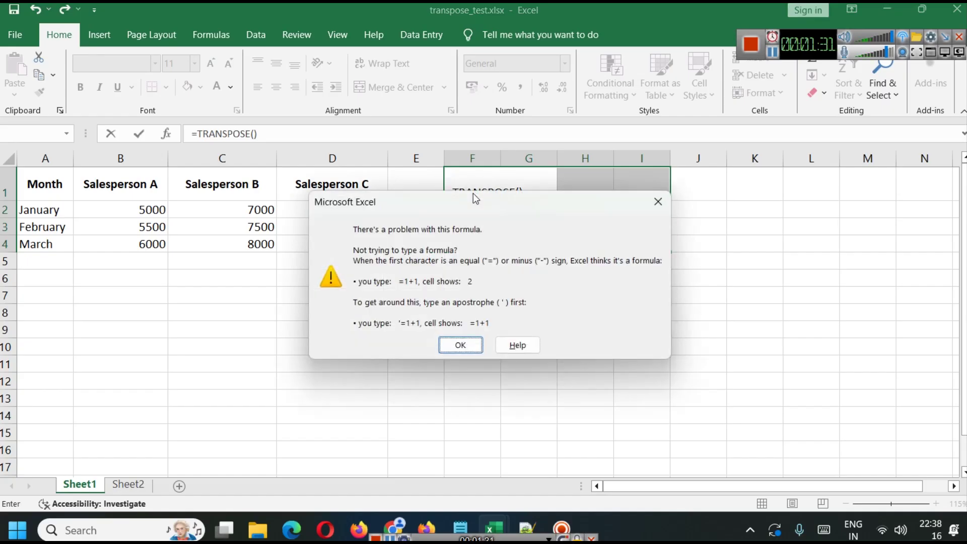
{"action": "key", "text": "Return"}
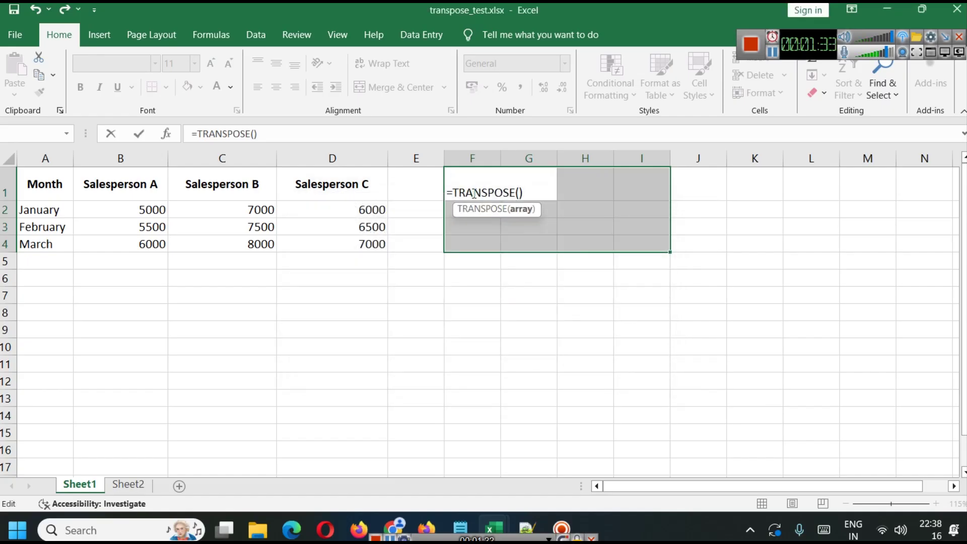
{"action": "type", "text": "A1"}
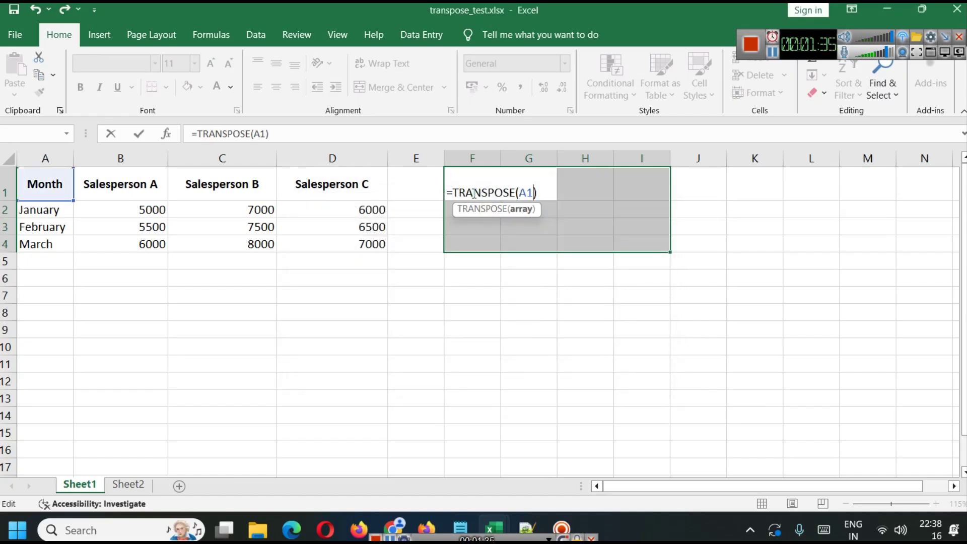
{"action": "type", "text": ":D4"}
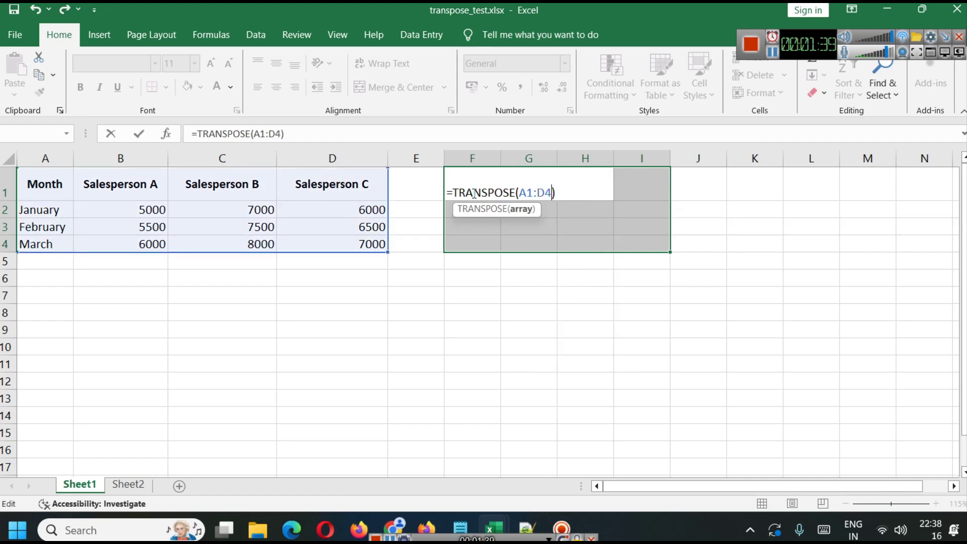
{"action": "key", "text": "ctrl+shift+Return"}
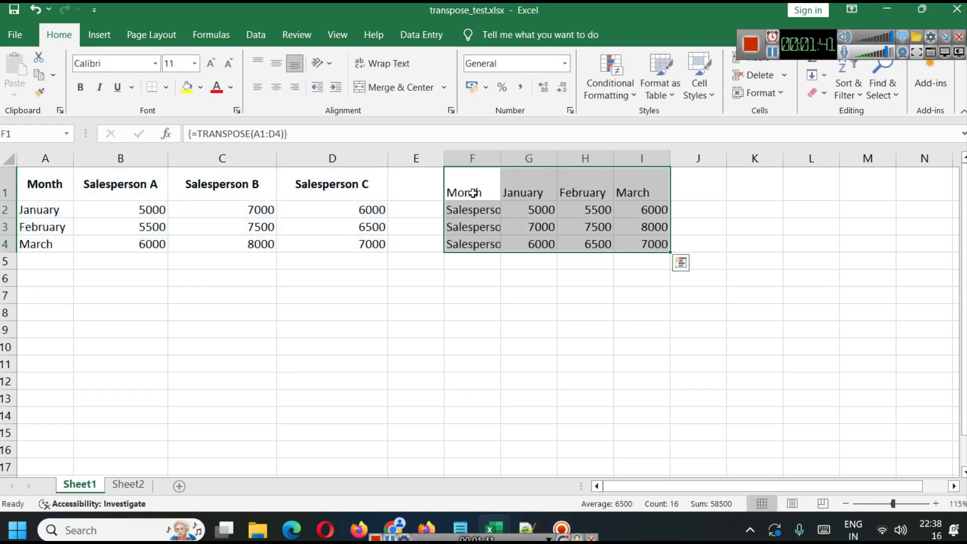
- Widen column F to fit the salesperson names and column I slightly, and check the array formula in cell F1
{"action": "left_click", "coordinate": [653, 337]}
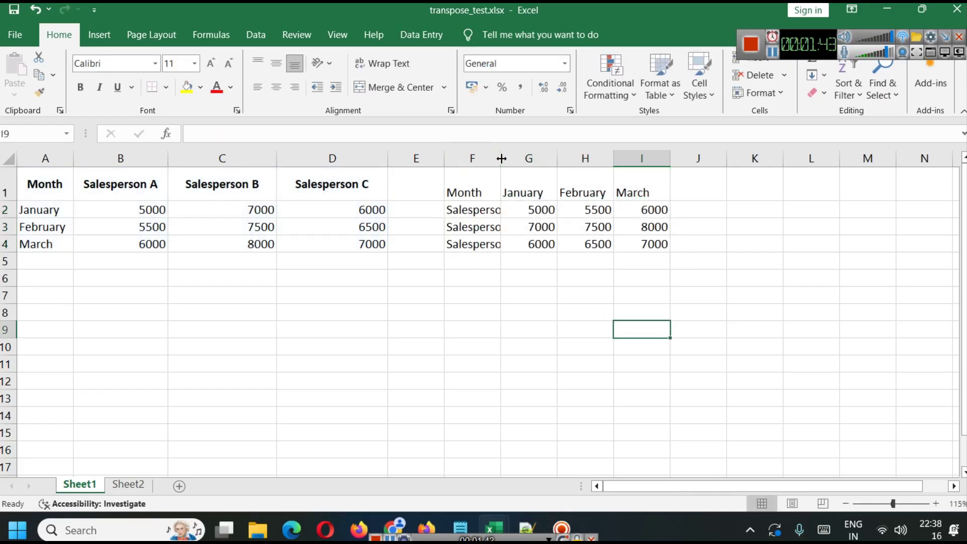
{"action": "left_click_drag", "start_coordinate": [500, 157], "coordinate": [541, 157]}
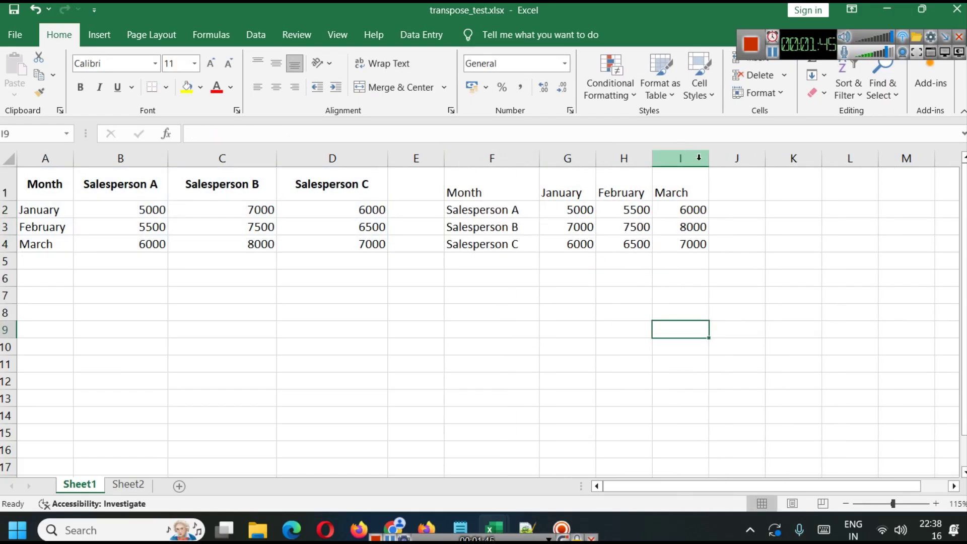
{"action": "left_click_drag", "start_coordinate": [708, 158], "coordinate": [718, 159]}
{"action": "left_click", "coordinate": [678, 278]}
{"action": "left_click", "coordinate": [464, 182]}
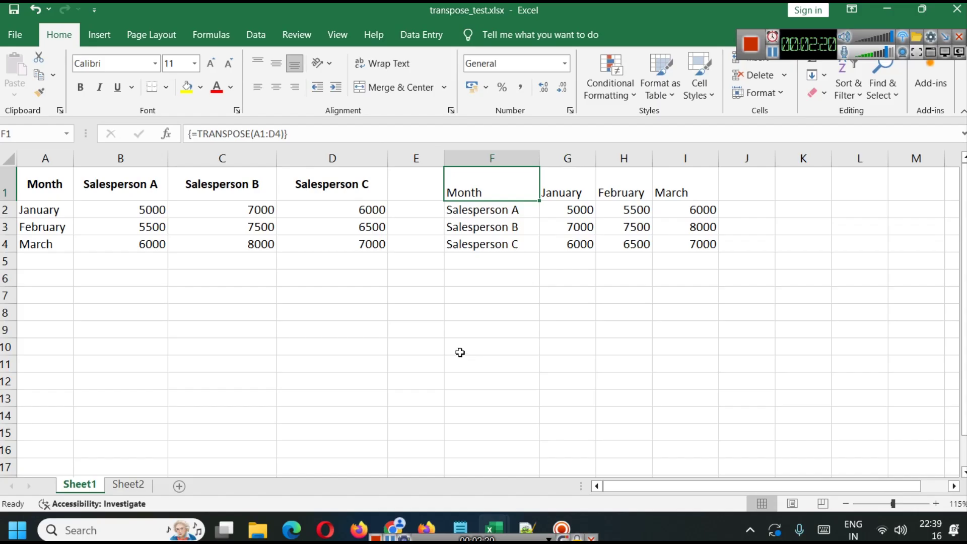
- Switch to the array formulas article in Chrome and read the end of the transposing example and the Key Takeaways
{"action": "left_click", "coordinate": [394, 512]}
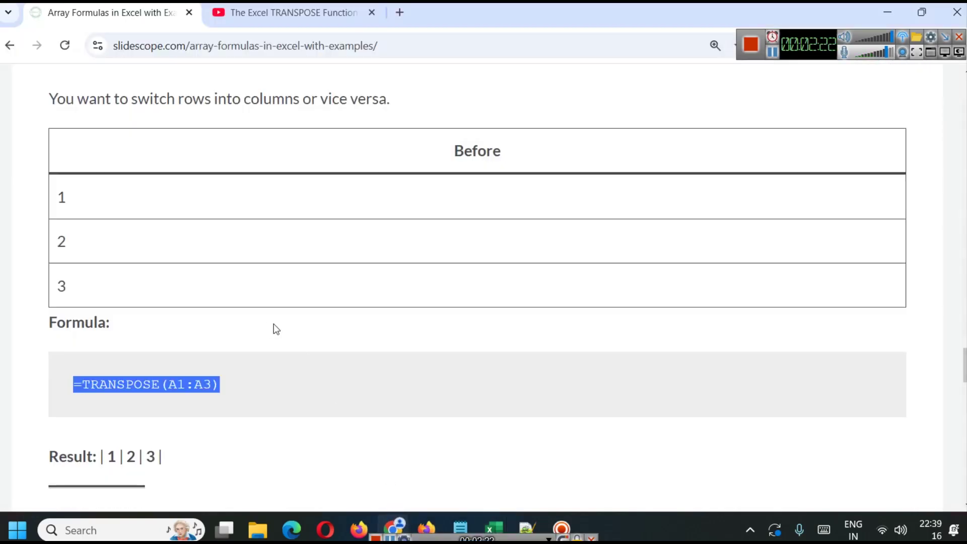
{"action": "scroll", "coordinate": [268, 324], "scroll_direction": "down", "scroll_amount": 3}
{"action": "scroll", "coordinate": [274, 326], "scroll_direction": "down", "scroll_amount": 3}
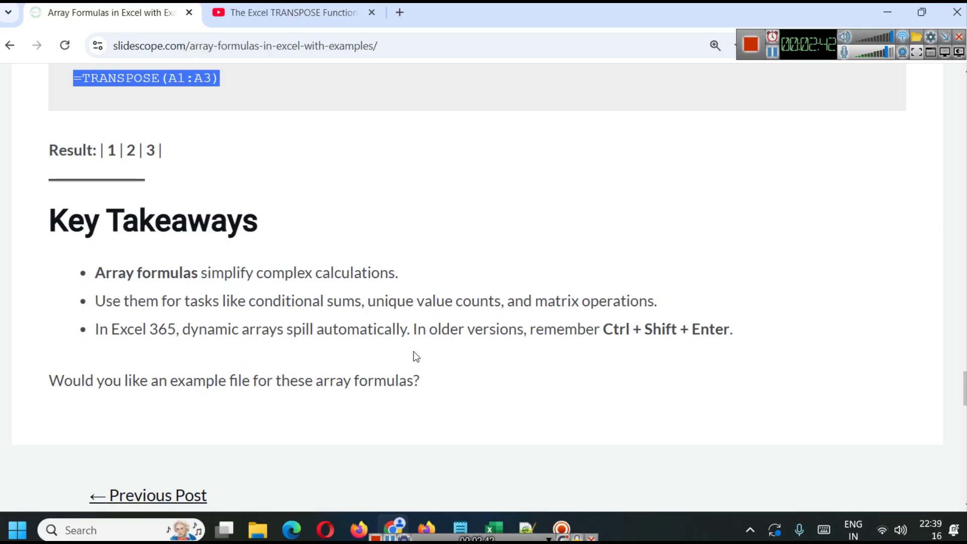
{"action": "scroll", "coordinate": [453, 352], "scroll_direction": "up", "scroll_amount": 2}
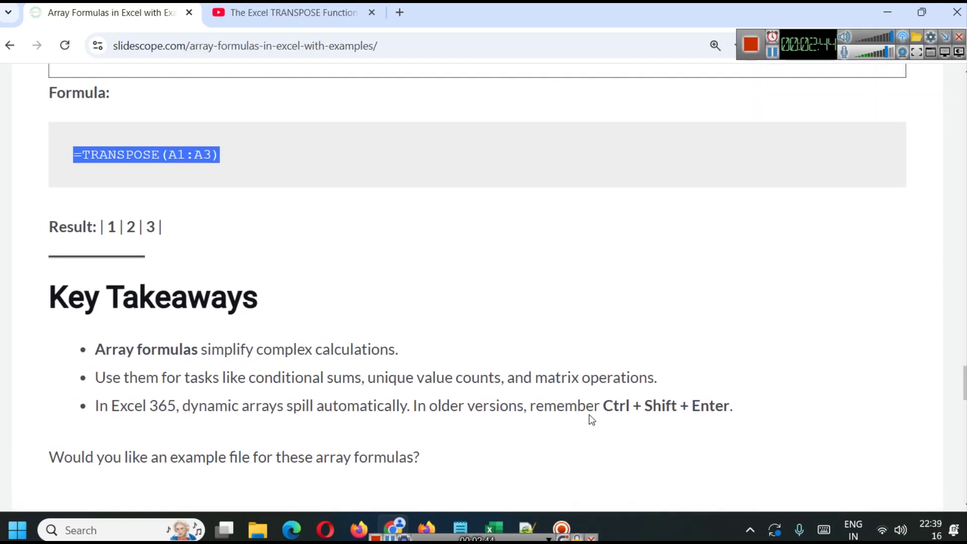